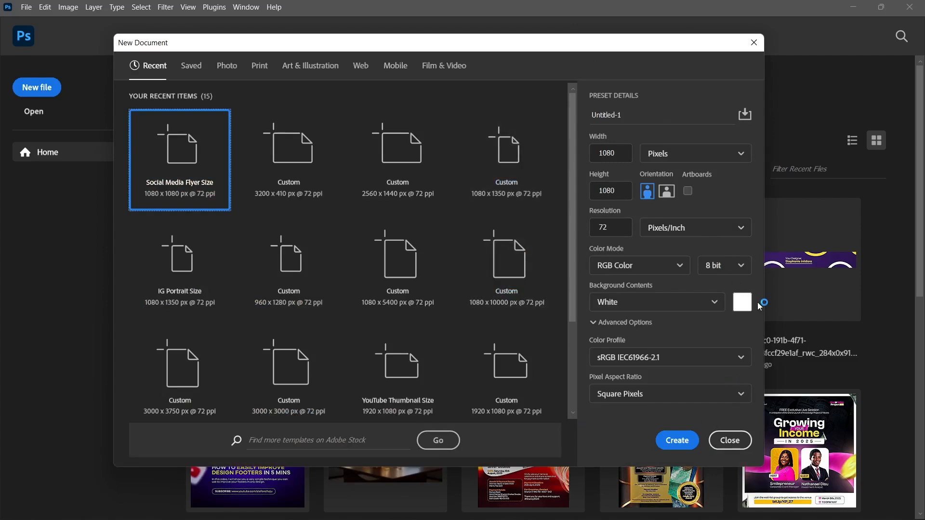
# - Create a 1080 x 1080 px document and place the orange texture from the Burger Assets folder, scaled proportionally to about 166% to cover the canvas
pyautogui.click(676, 441)
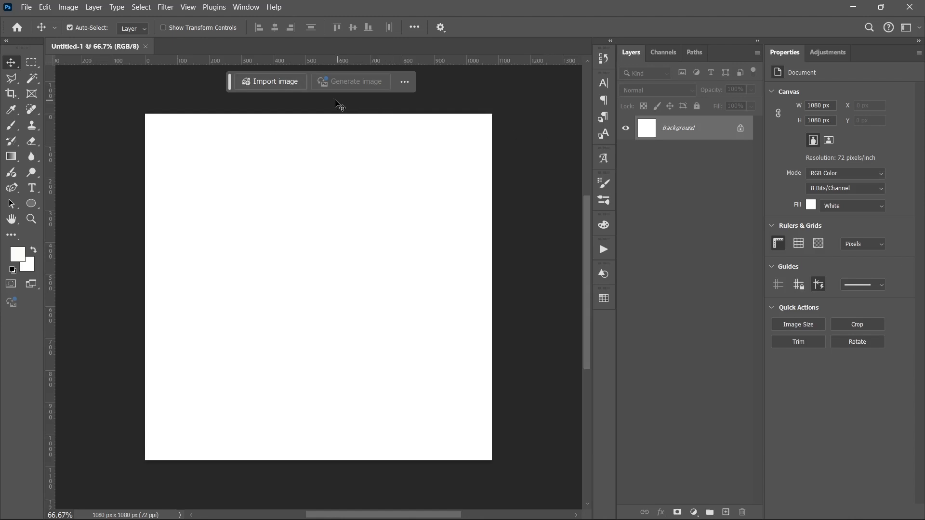
pyautogui.moveTo(429, 516)
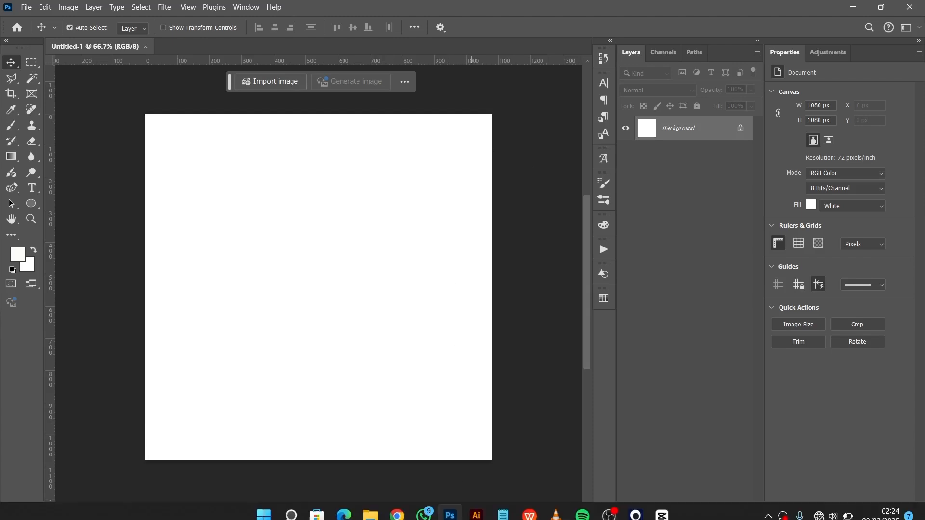
pyautogui.click(371, 506)
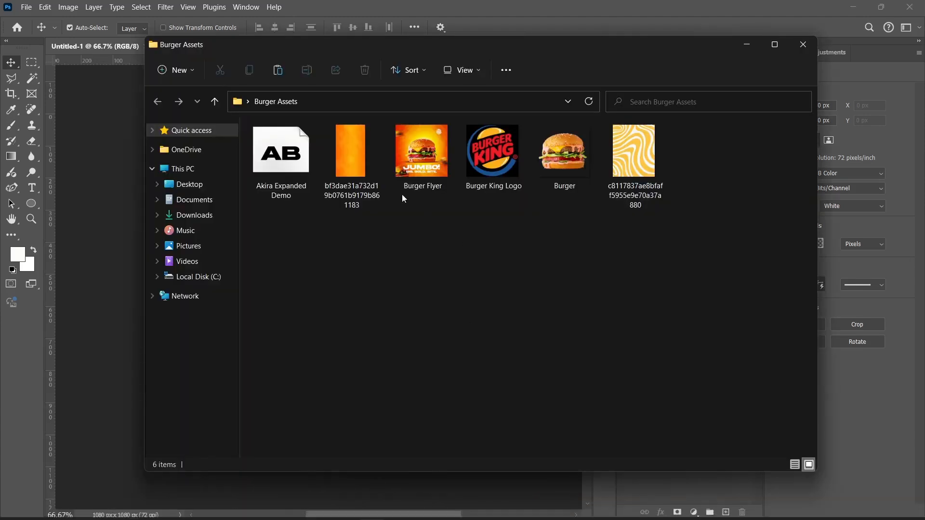
pyautogui.click(369, 172)
pyautogui.moveTo(368, 171); pyautogui.dragTo(70, 219)
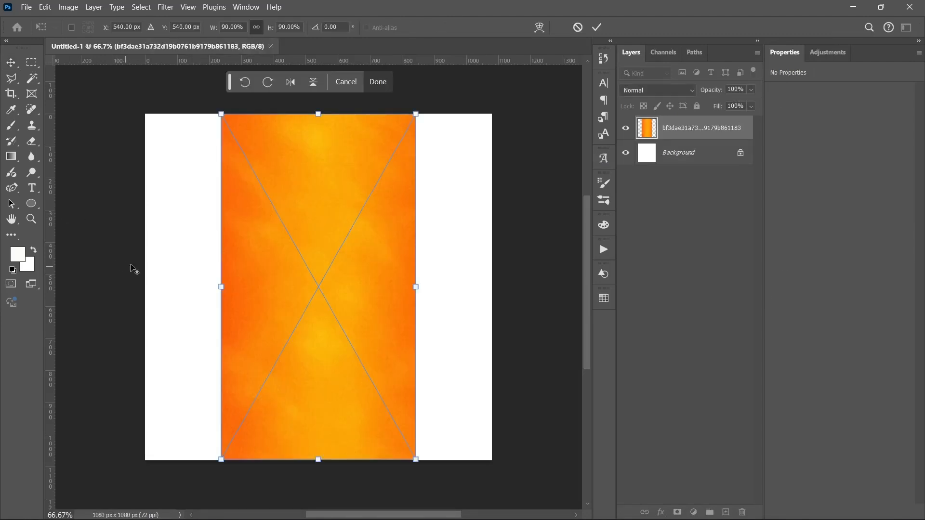
pyautogui.moveTo(412, 291); pyautogui.dragTo(501, 293)
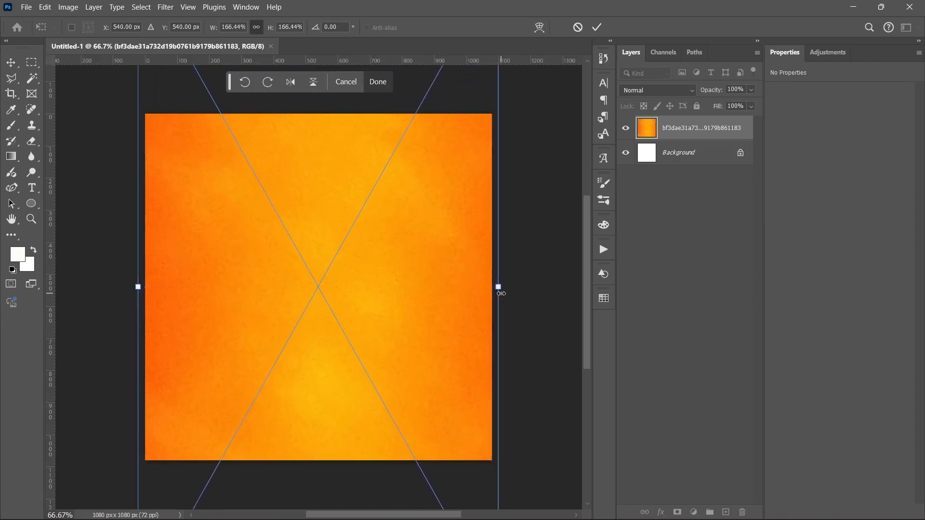
pyautogui.press('Return')
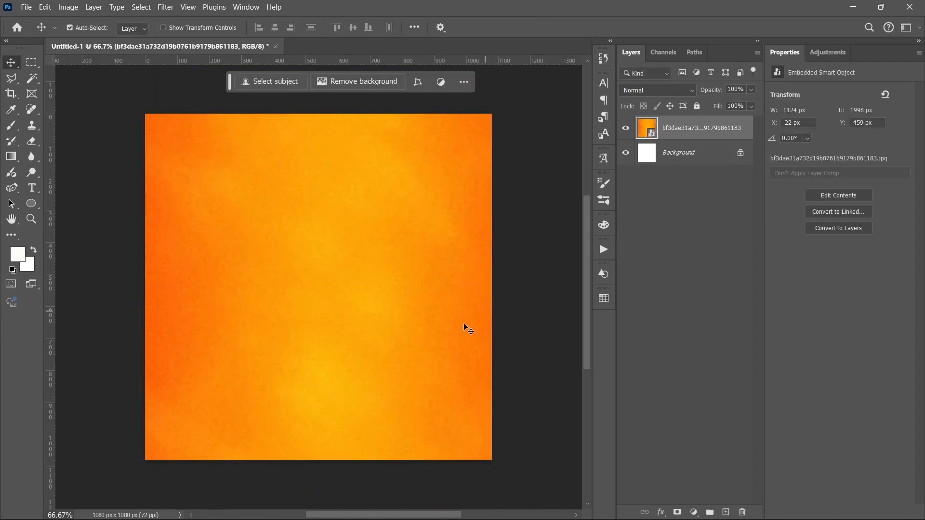
# - Place the wavy yellow-and-white pattern from the Burger Assets folder and scale it proportionally to about 153% to cover the canvas
pyautogui.click(371, 510)
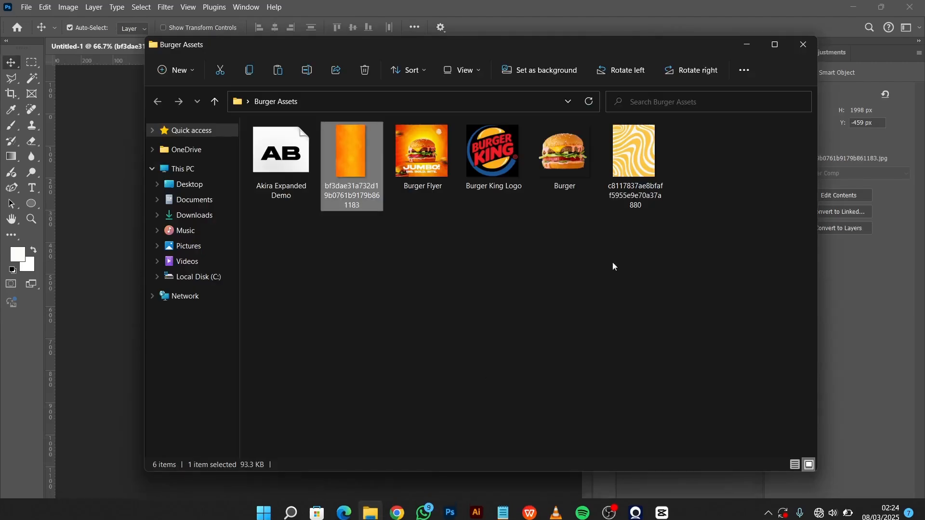
pyautogui.moveTo(641, 176)
pyautogui.mouseDown()
pyautogui.moveTo(454, 274)
pyautogui.moveTo(126, 264)
pyautogui.mouseUp()
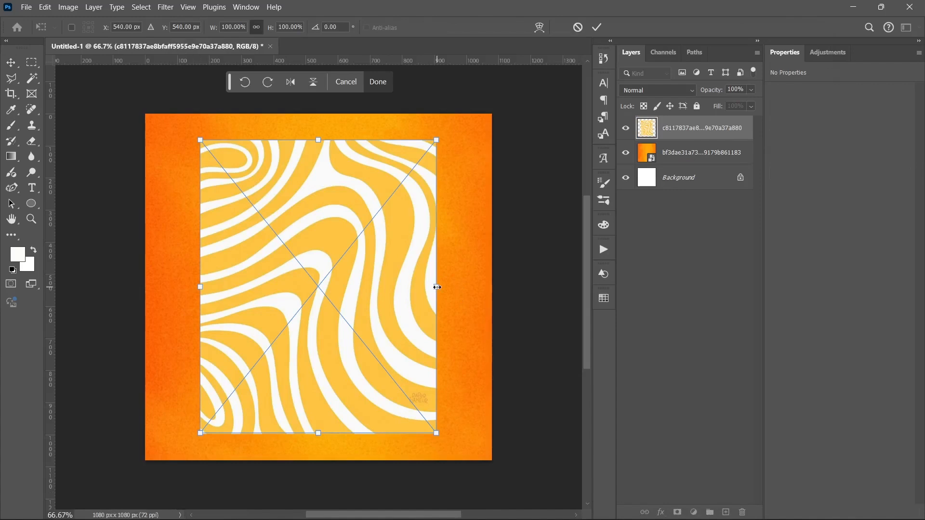
pyautogui.moveTo(437, 287); pyautogui.dragTo(497, 290)
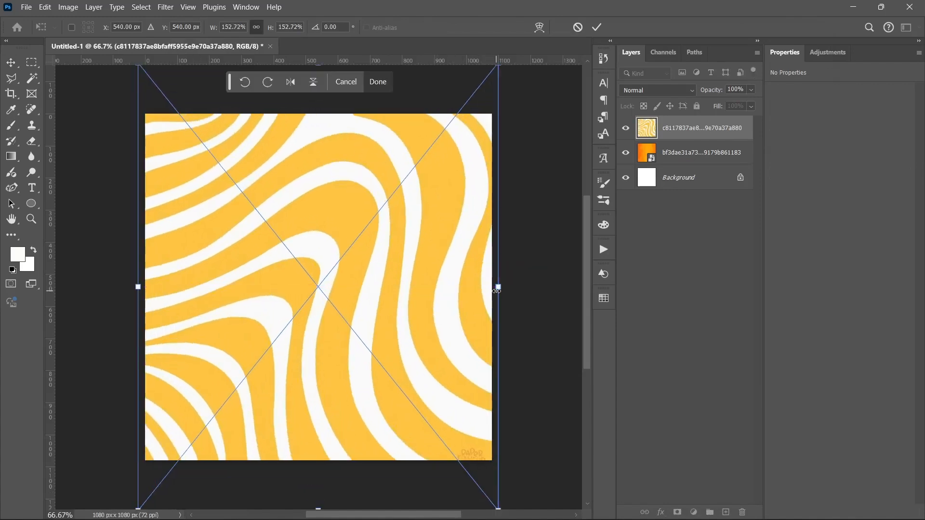
pyautogui.press('Return')
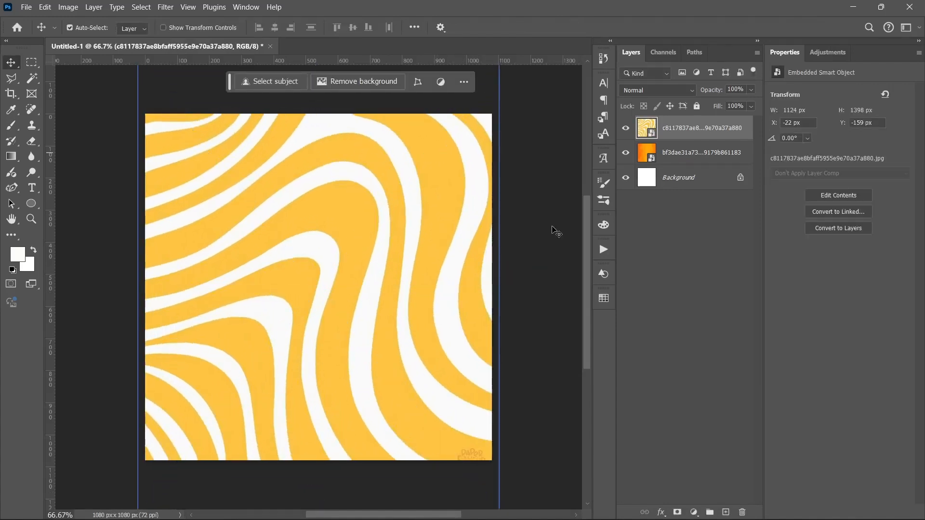
# - Blend the wavy pattern layer into the orange texture with Color Burn mode and a fill of 32%
pyautogui.click(661, 90)
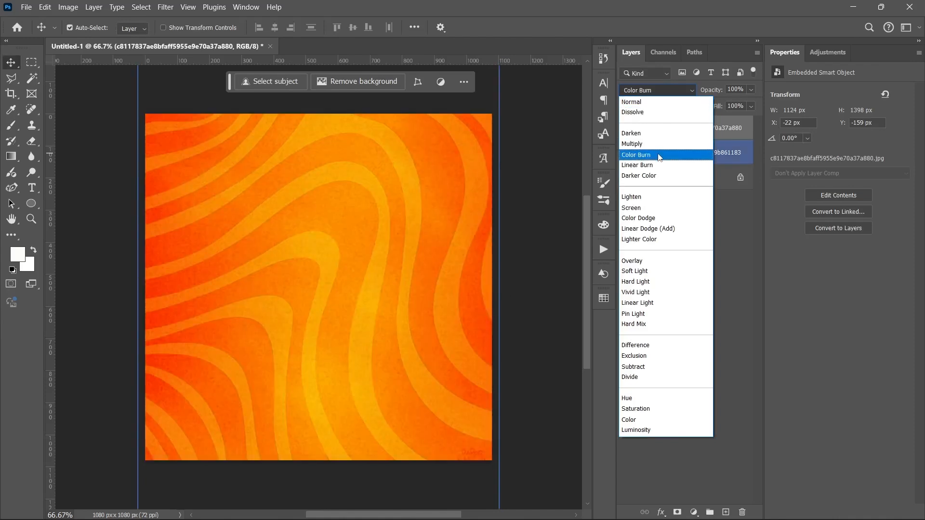
pyautogui.click(659, 155)
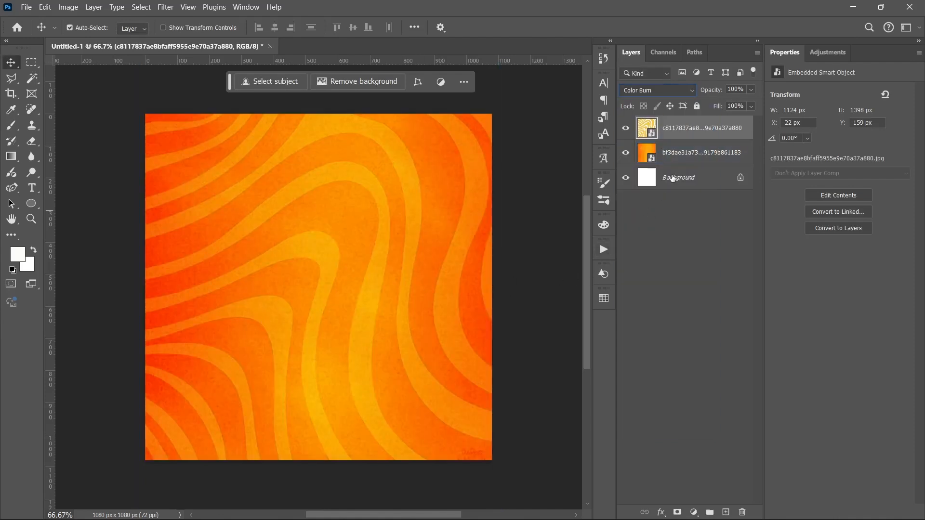
pyautogui.moveTo(717, 110)
pyautogui.mouseDown()
pyautogui.moveTo(708, 106)
pyautogui.moveTo(719, 109)
pyautogui.mouseUp()
pyautogui.click(721, 110)
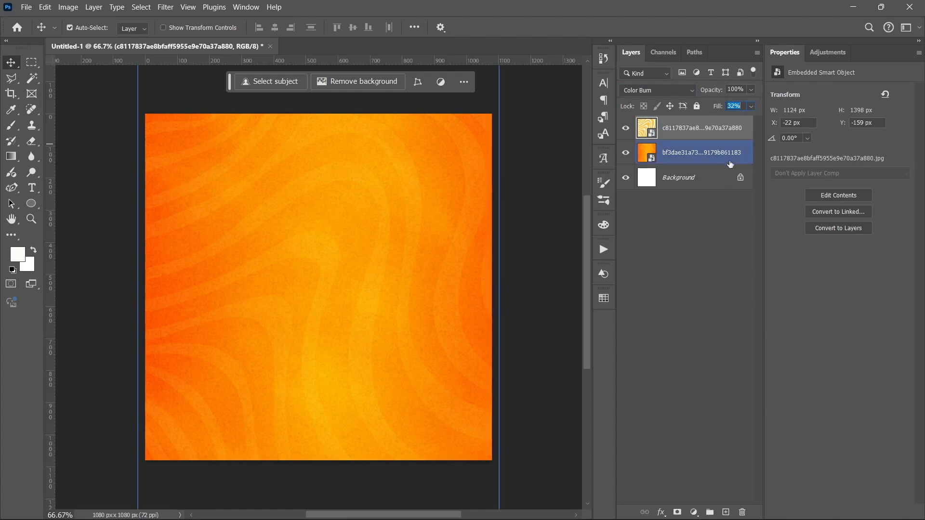
# - Unlock and delete the white Background layer, and group the orange texture and wavy pattern layers
pyautogui.click(741, 178)
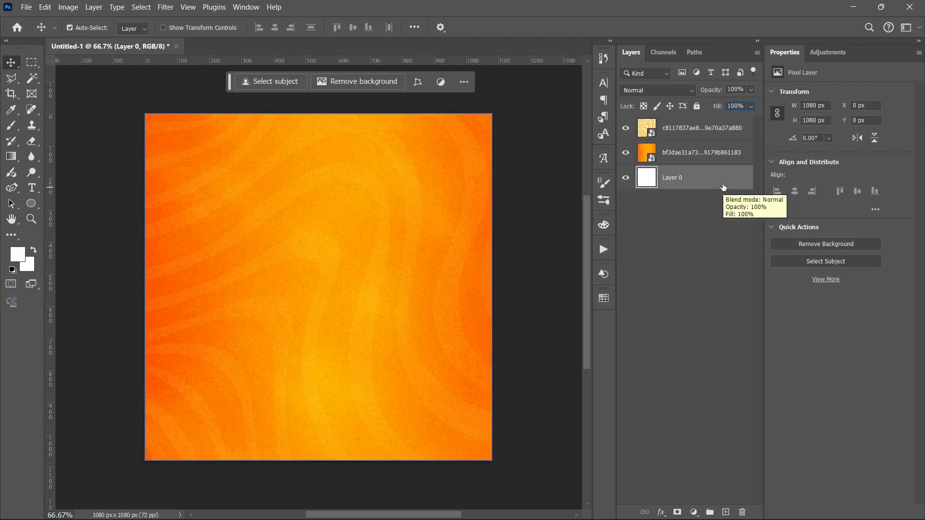
pyautogui.moveTo(722, 187); pyautogui.dragTo(745, 512)
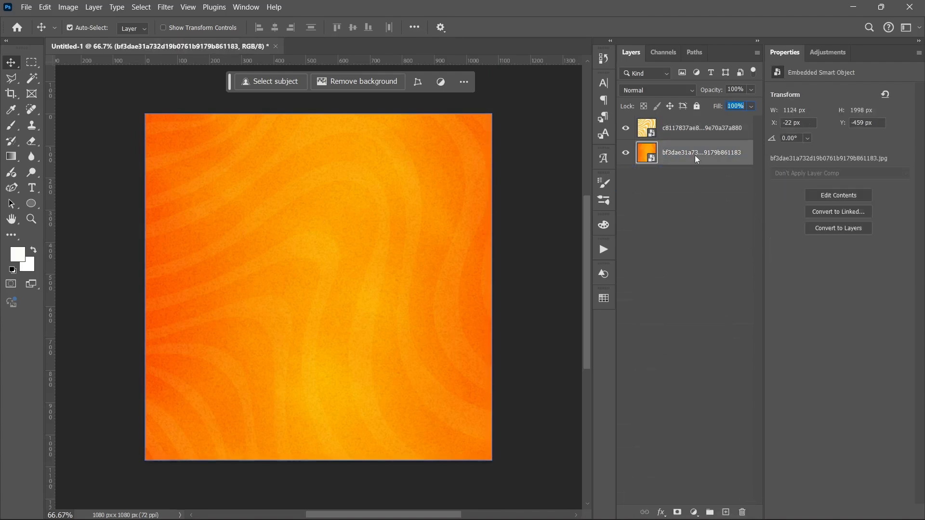
pyautogui.keyDown('shift'); pyautogui.click(693, 136); pyautogui.keyUp('shift')
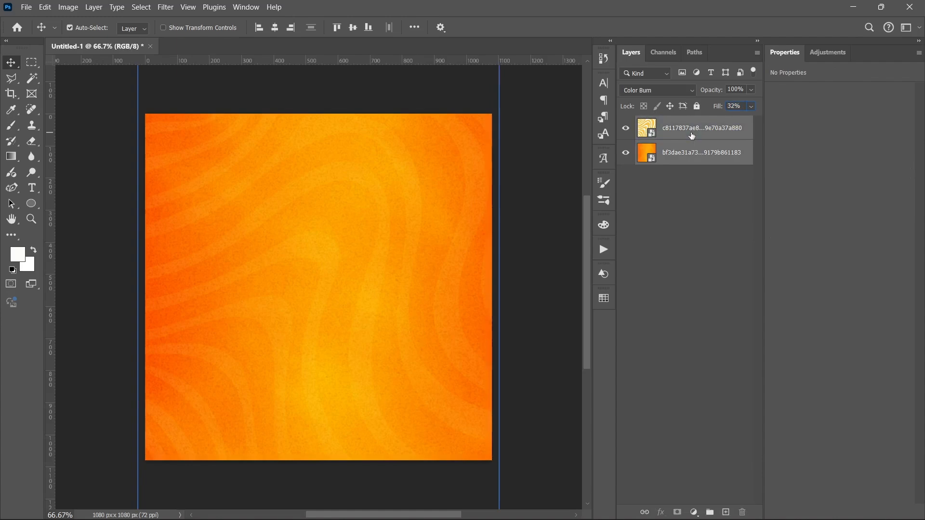
pyautogui.hotkey('ctrl', 'g')
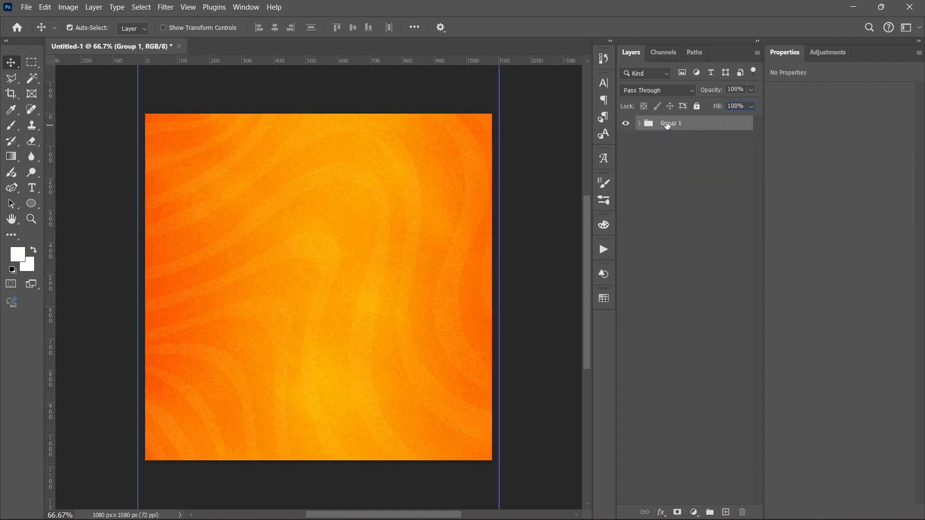
# - Rename the new layer group as BG and lock it completely
pyautogui.doubleClick(668, 124)
pyautogui.write('BG')
pyautogui.press('Return')
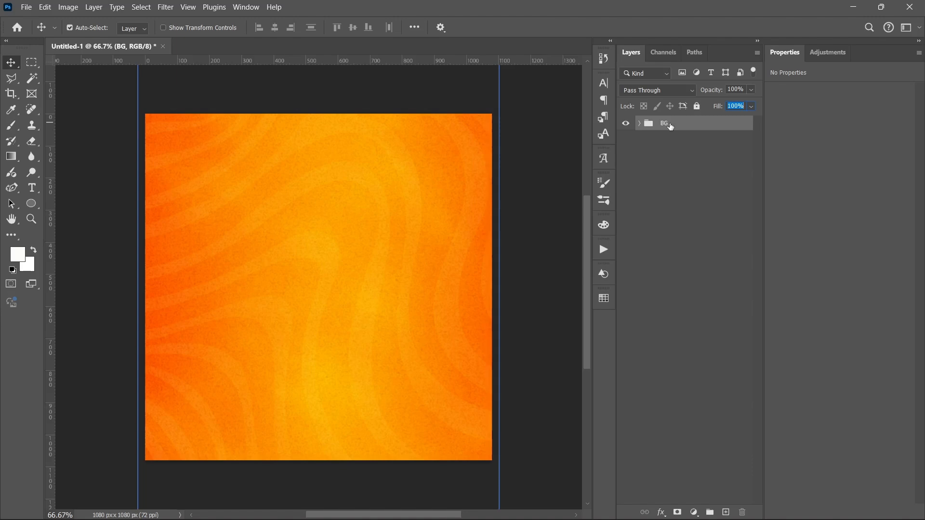
pyautogui.click(697, 106)
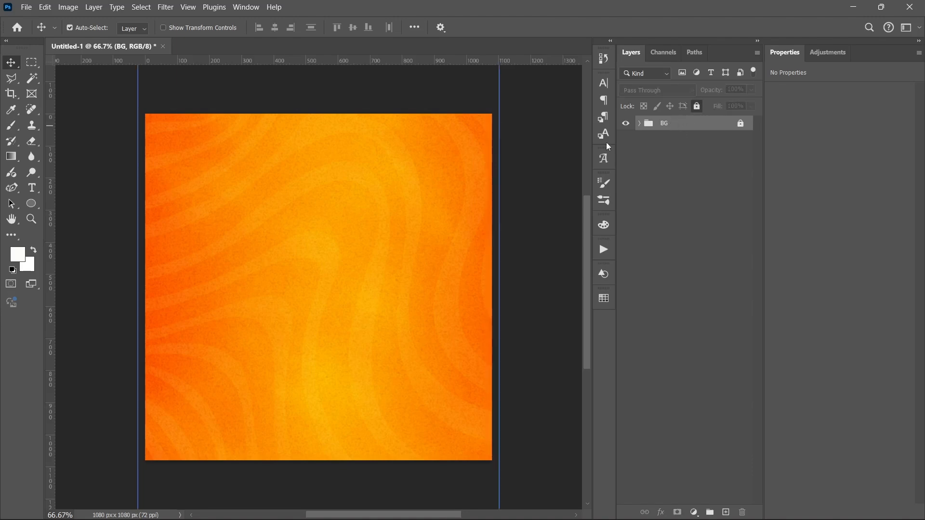
# - Place the Burger image from the Burger Assets folder and scale it proportionally to about 66% around the canvas centre
pyautogui.click(370, 507)
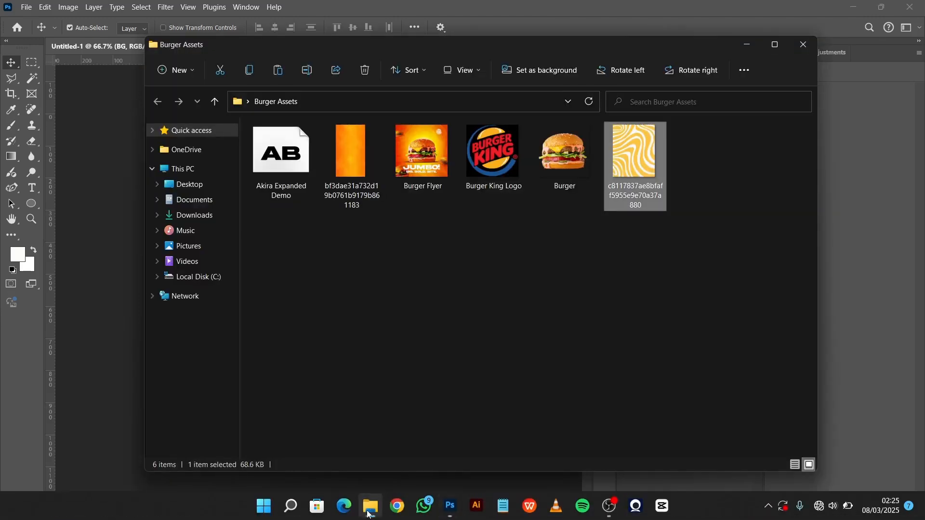
pyautogui.doubleClick(557, 163)
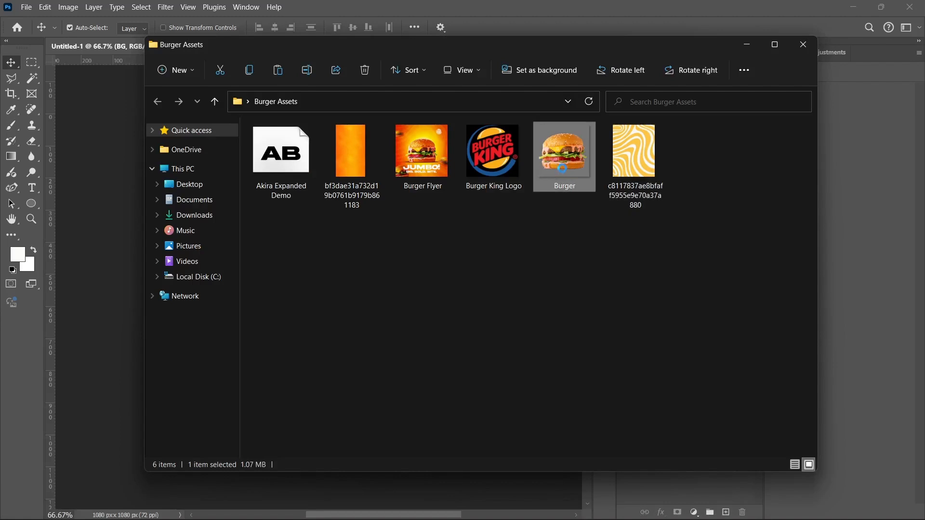
pyautogui.moveTo(565, 170); pyautogui.dragTo(113, 226)
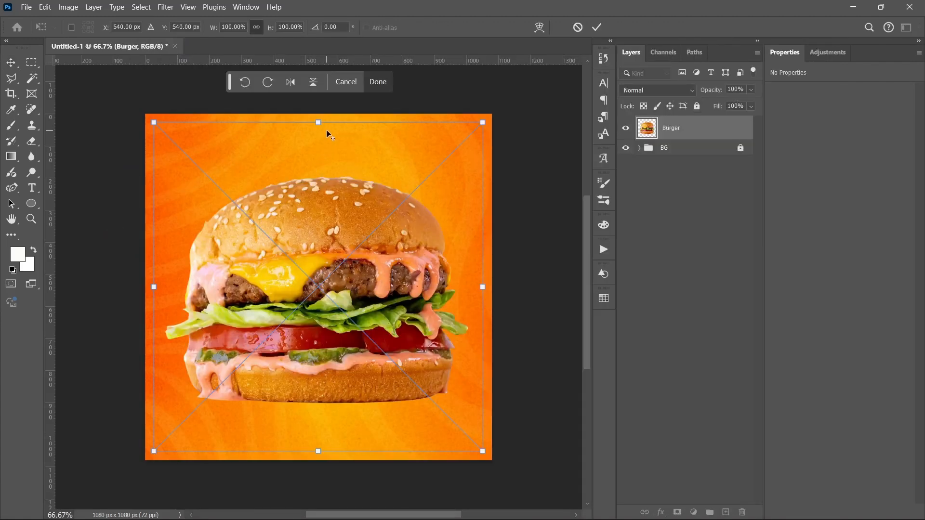
pyautogui.moveTo(317, 122); pyautogui.dragTo(319, 182)
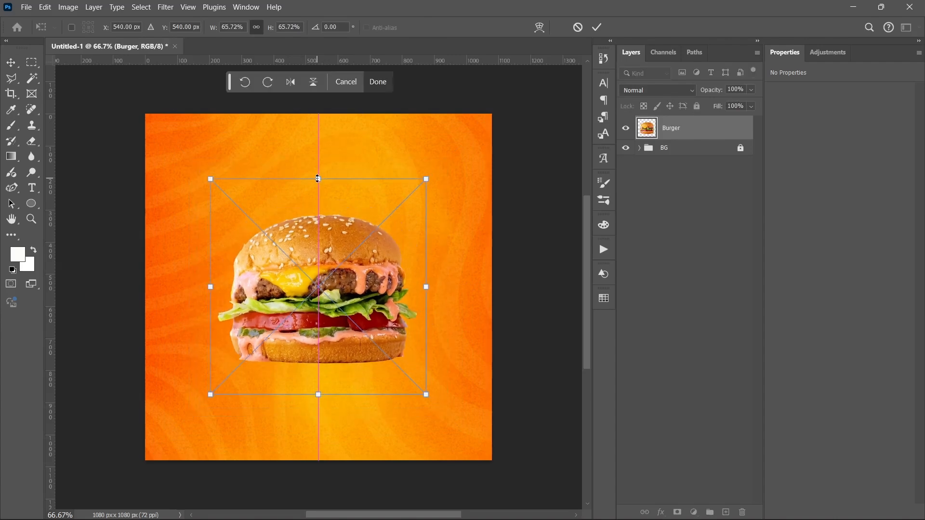
pyautogui.press('Return')
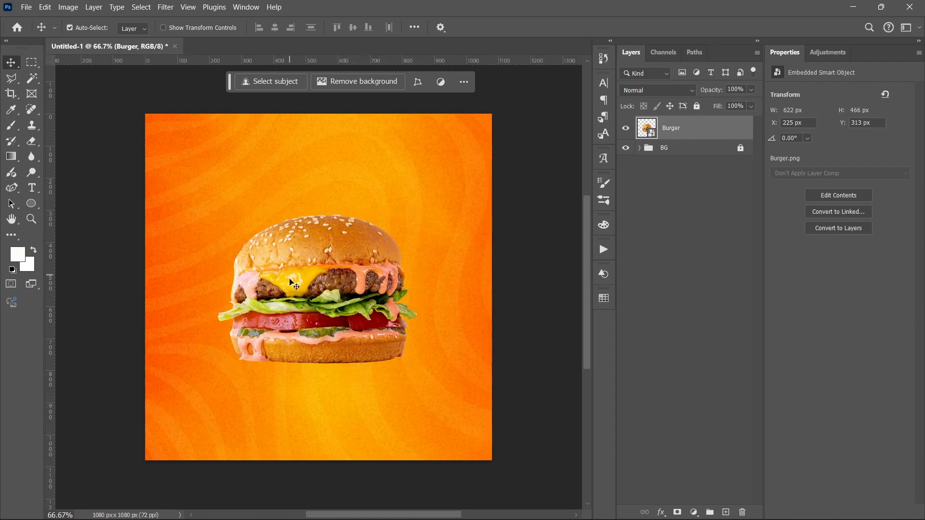
# - Add an empty layer between the Burger layer and the BG group, and activate the Brush tool
pyautogui.click(669, 149)
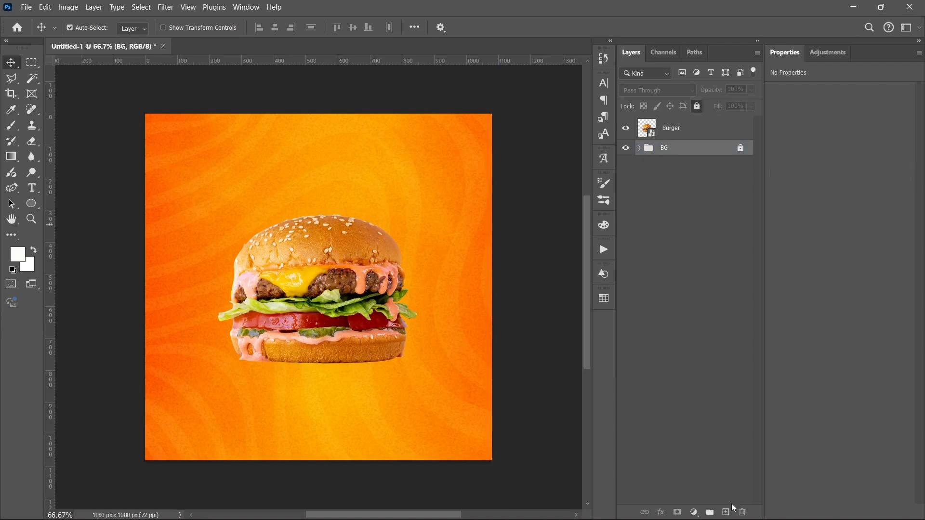
pyautogui.click(727, 512)
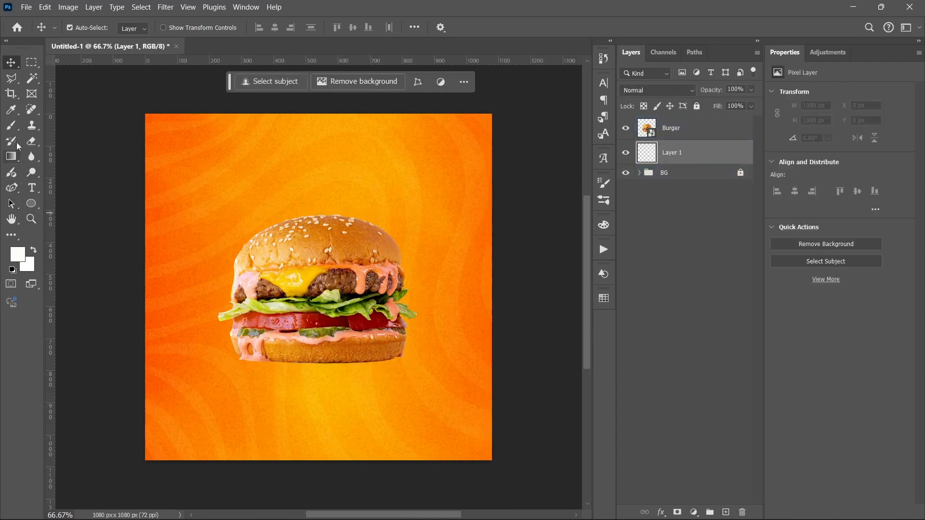
pyautogui.click(11, 127)
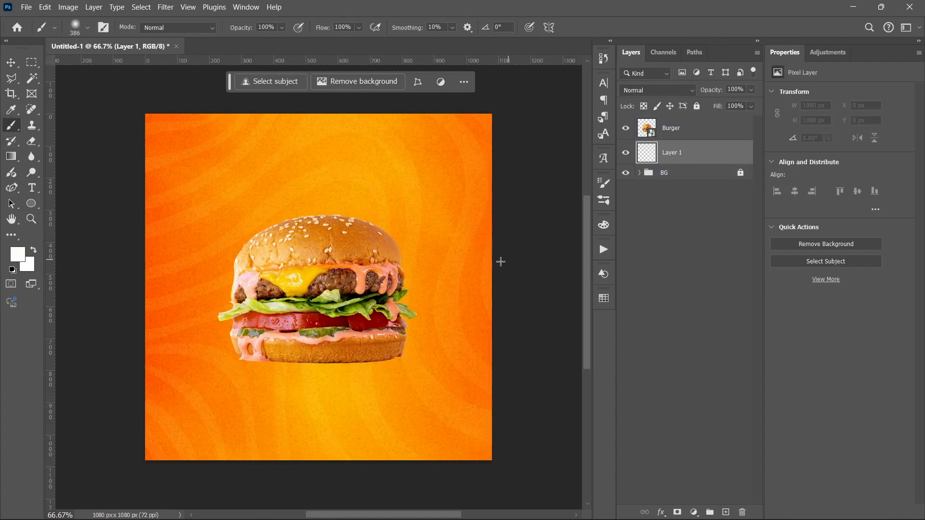
# - Flatten the soft round brush tip by setting its roundness to 5% in the brush settings
pyautogui.click(247, 6)
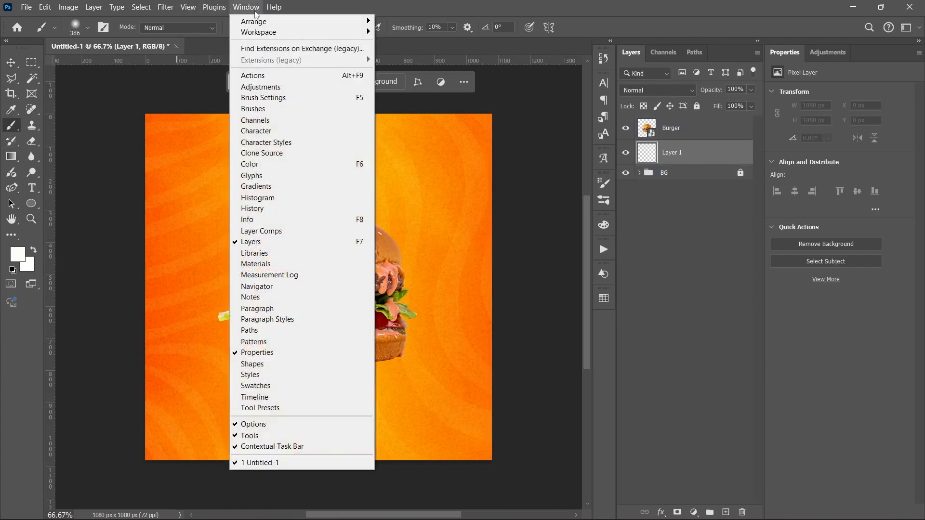
pyautogui.click(268, 98)
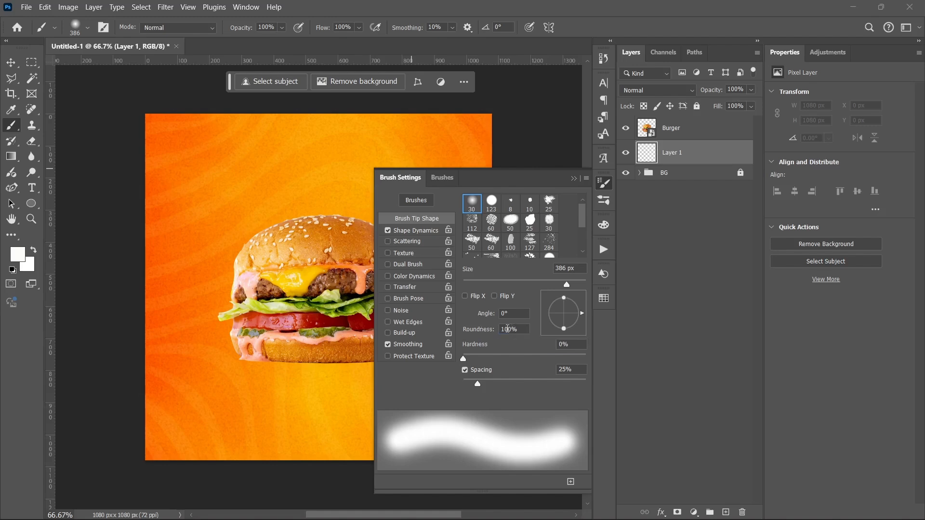
pyautogui.click(508, 328)
pyautogui.write('5')
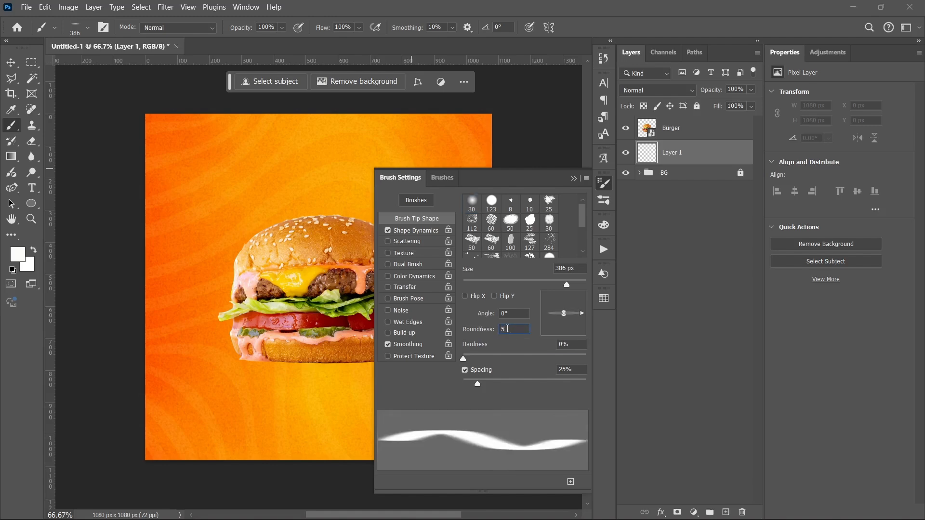
pyautogui.click(573, 179)
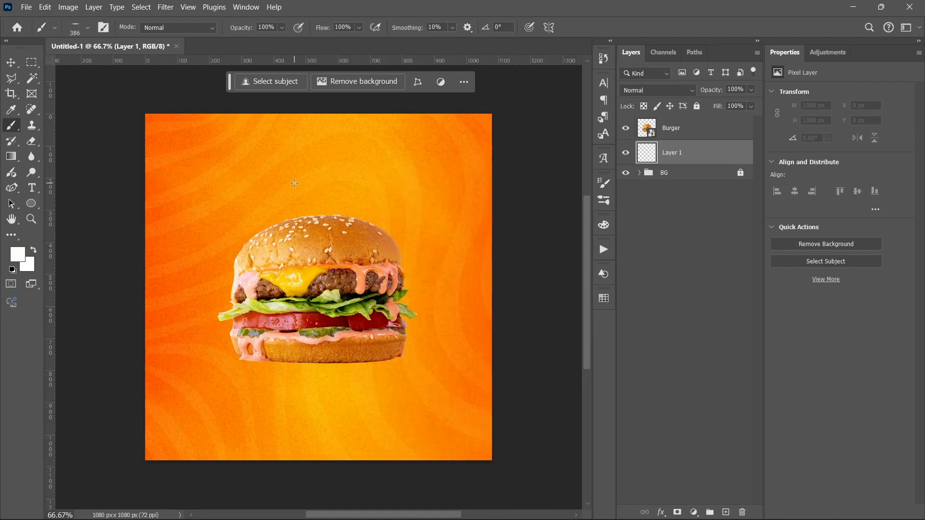
# - Enlarge the flattened brush to 660 px so that it spans the base of the burger
pyautogui.rightClick(295, 183)
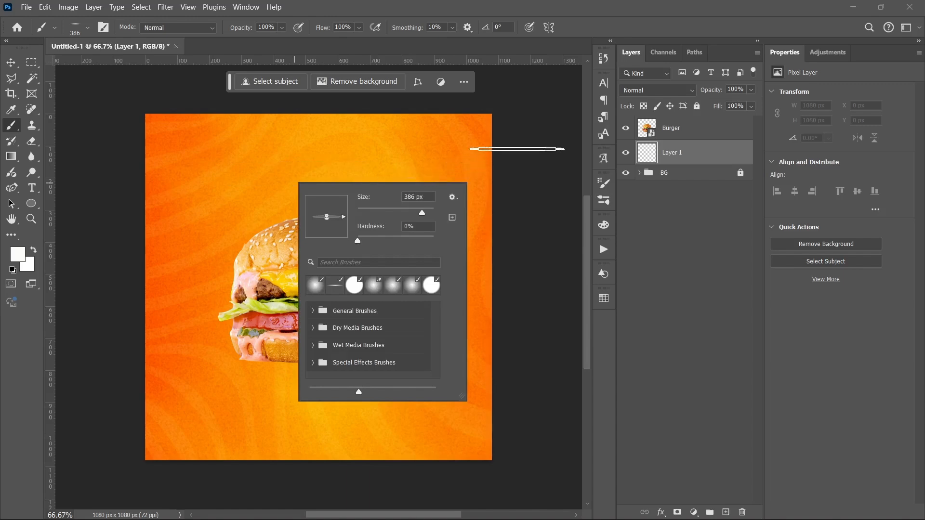
pyautogui.click(534, 137)
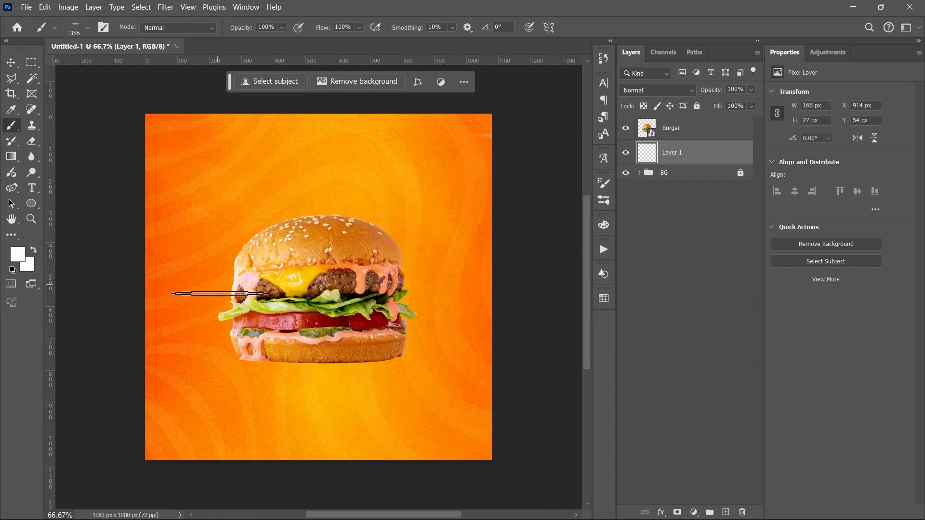
pyautogui.moveTo(220, 314); pyautogui.dragTo(275, 322)
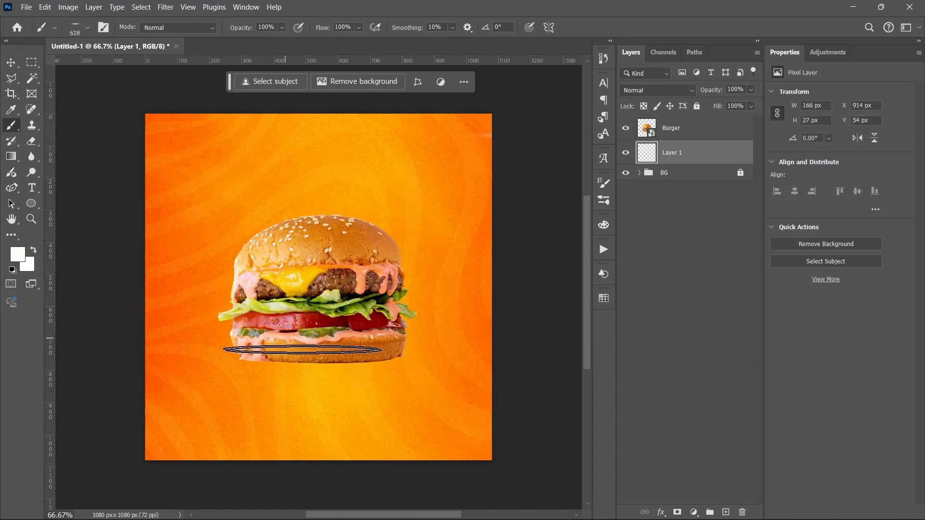
pyautogui.moveTo(299, 353); pyautogui.dragTo(305, 354)
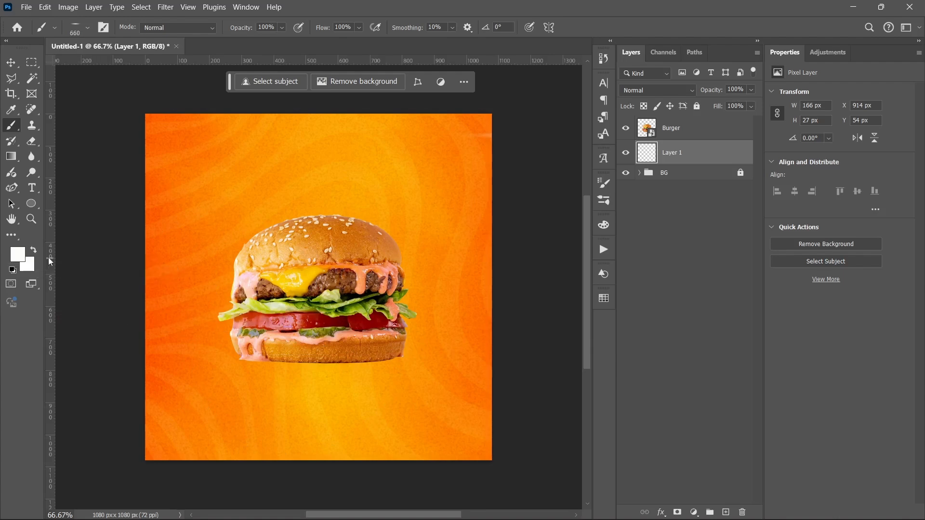
# - Set the foreground colour to black, enlarge the flat brush to 746 px and paint a shadow along the burger's base
pyautogui.click(21, 259)
pyautogui.moveTo(471, 243); pyautogui.dragTo(431, 309)
pyautogui.click(714, 108)
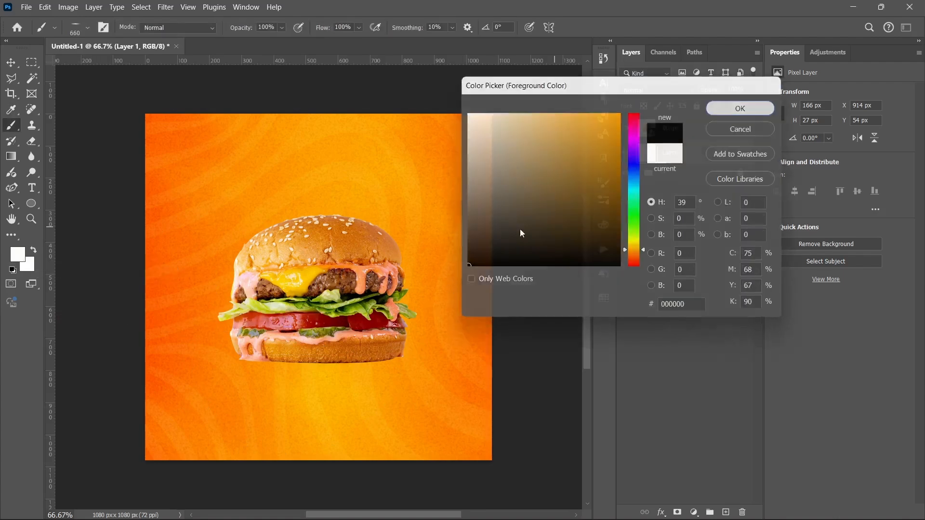
pyautogui.moveTo(332, 354); pyautogui.dragTo(343, 354)
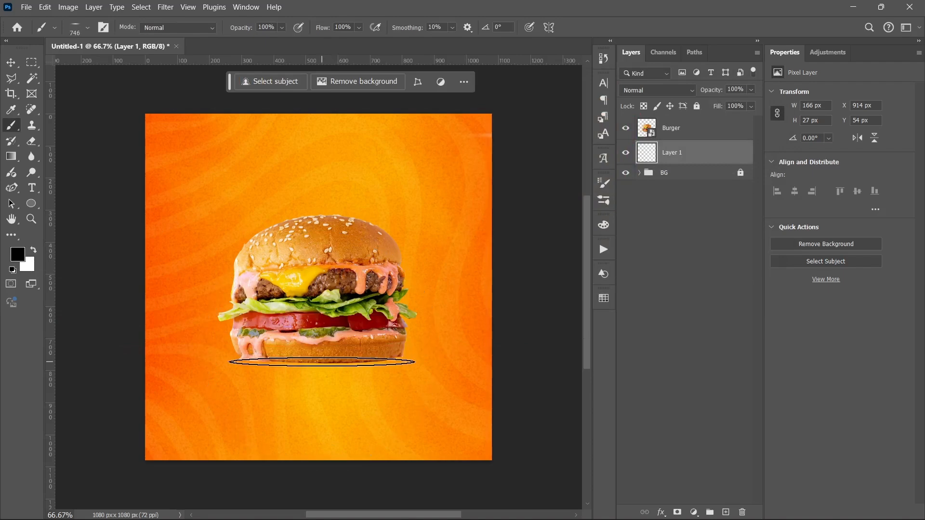
pyautogui.click(322, 361)
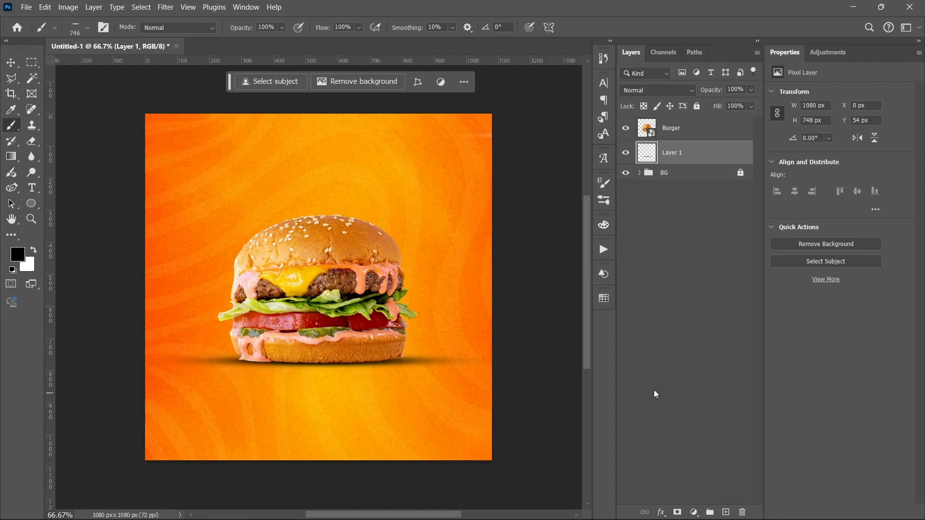
# - Nudge the shadow layer up by 4 px so it sits tight against the bottom bun
pyautogui.press('v')
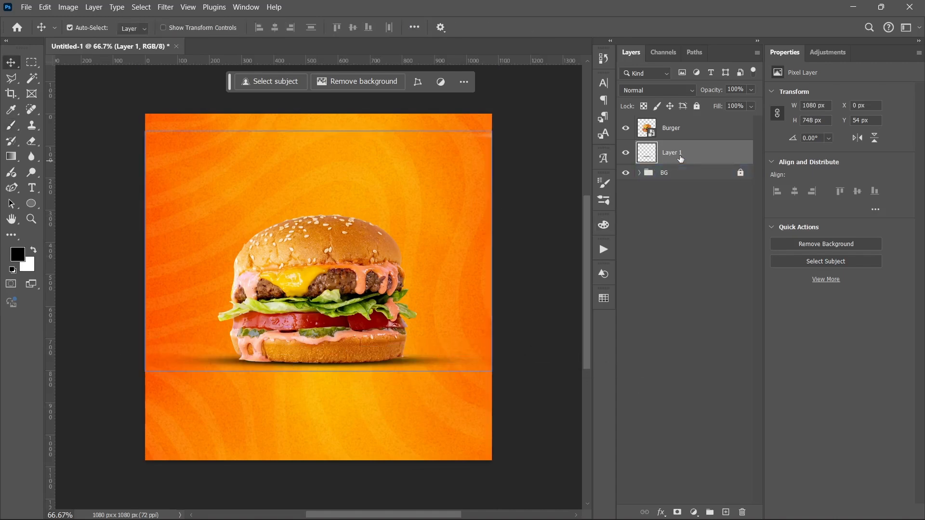
pyautogui.press('Up')
pyautogui.press('Up')
pyautogui.press('Up')
pyautogui.press('Up')
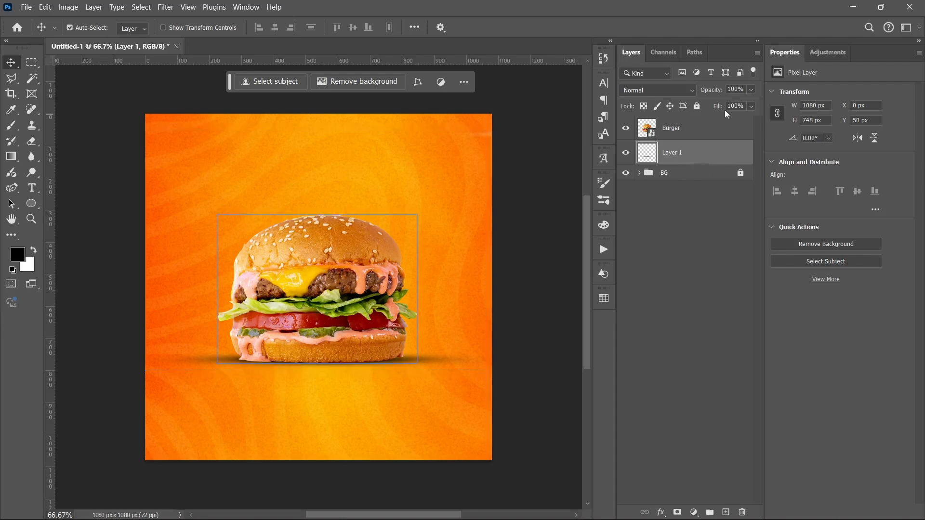
# - Add an empty layer directly above the BG group and set the foreground colour to orange faa202, sampled from the background
pyautogui.click(708, 174)
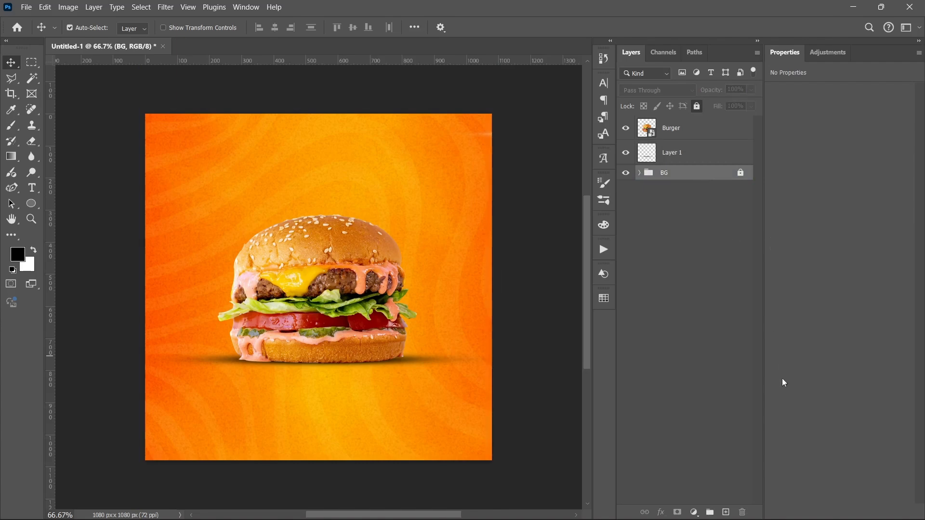
pyautogui.click(726, 512)
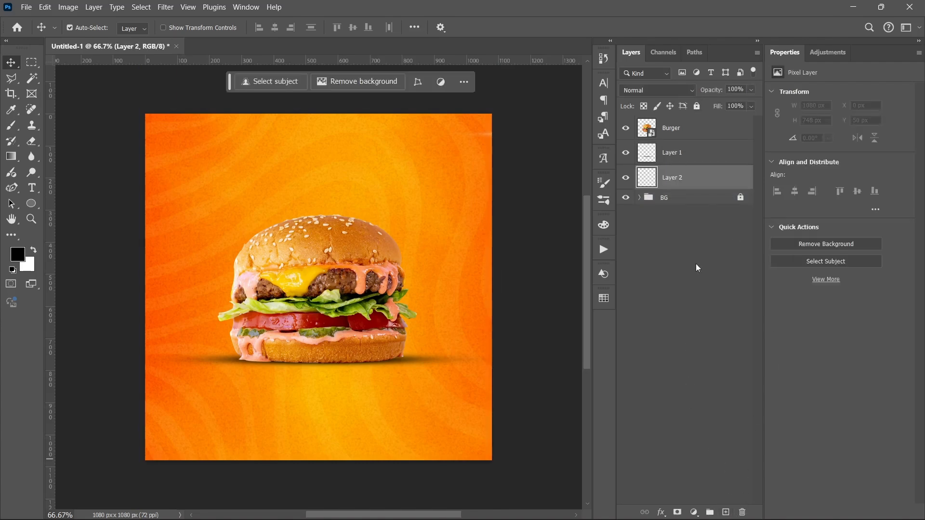
pyautogui.click(19, 254)
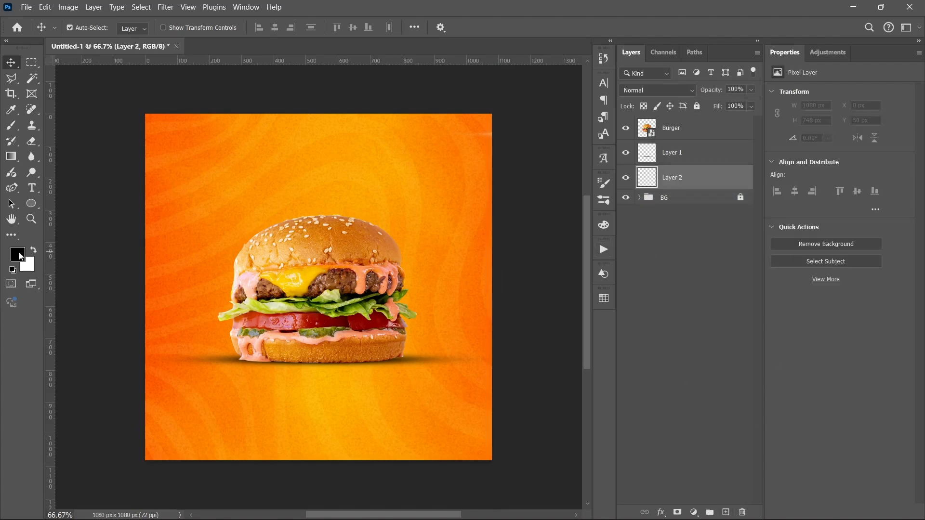
pyautogui.click(338, 116)
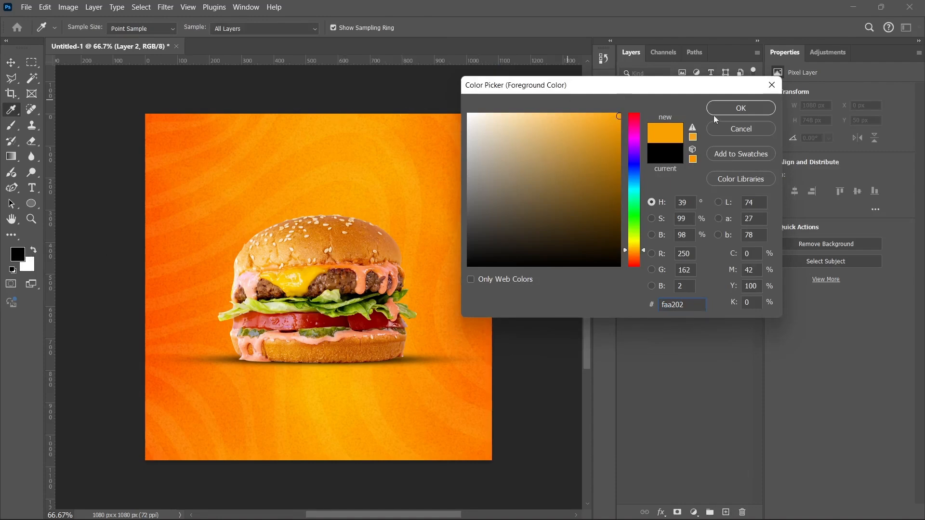
pyautogui.click(734, 106)
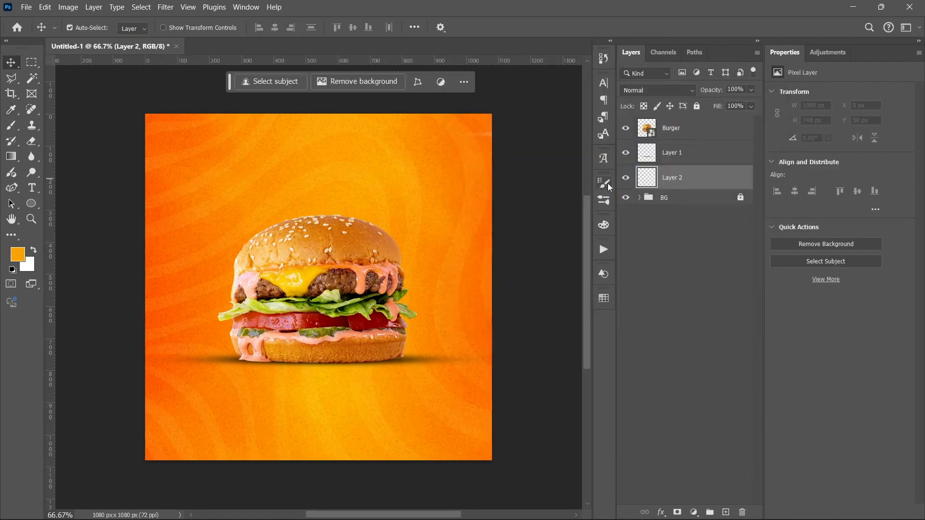
pyautogui.click(246, 6)
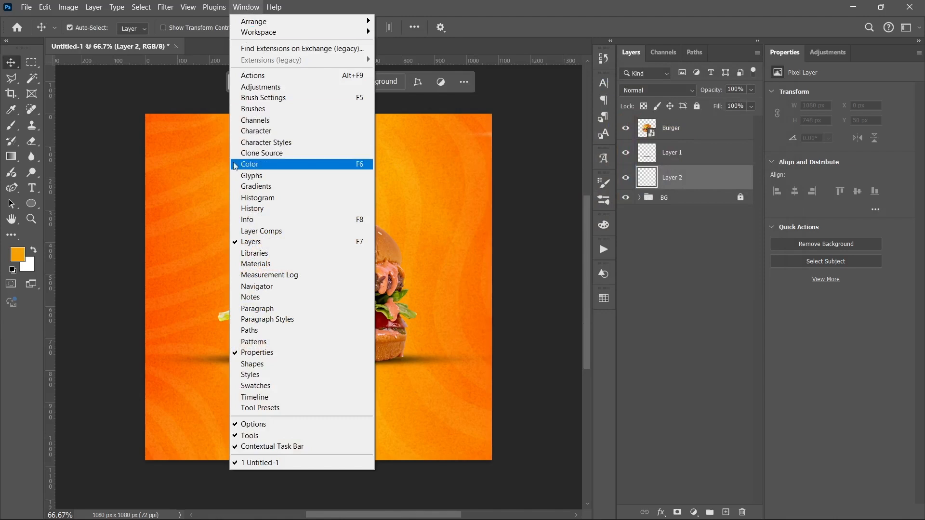
pyautogui.click(263, 98)
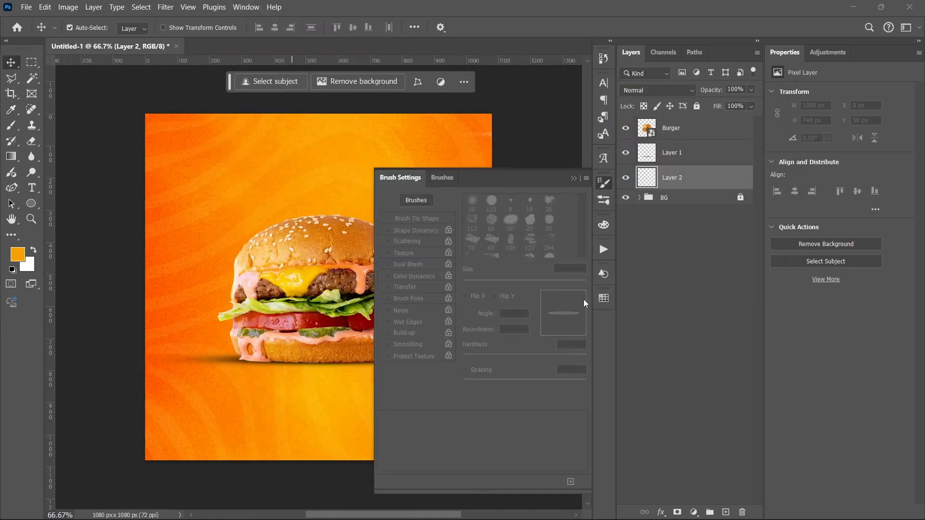
pyautogui.click(443, 180)
pyautogui.click(418, 179)
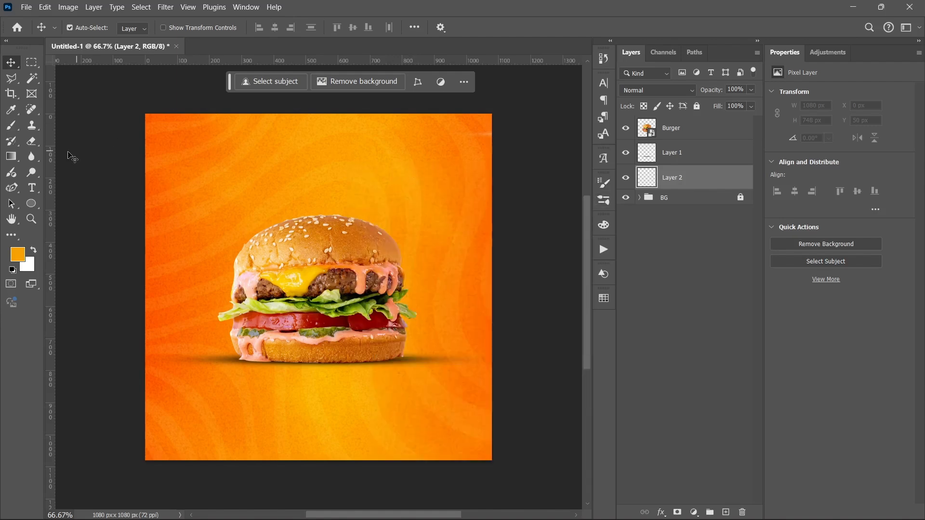
# - Activate the Brush tool and switch its tip back to the soft round preset with 100% roundness
pyautogui.click(11, 125)
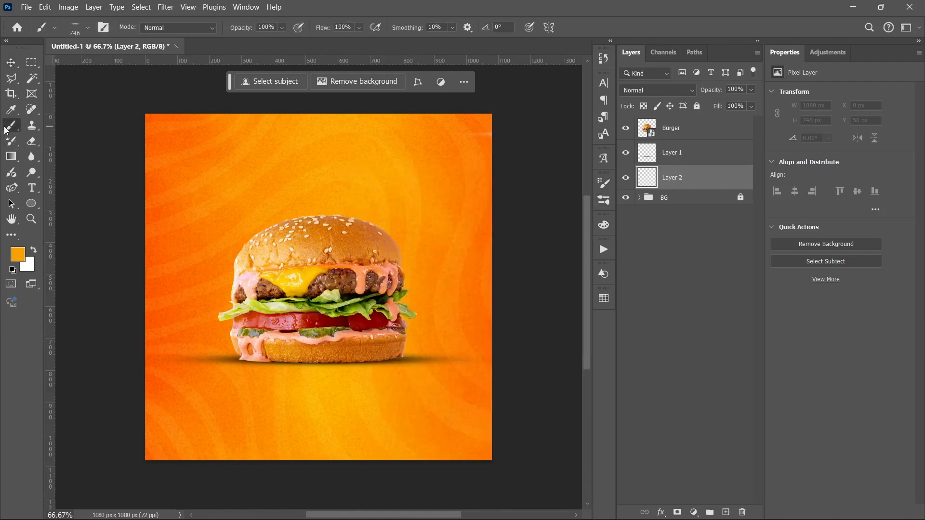
pyautogui.click(245, 7)
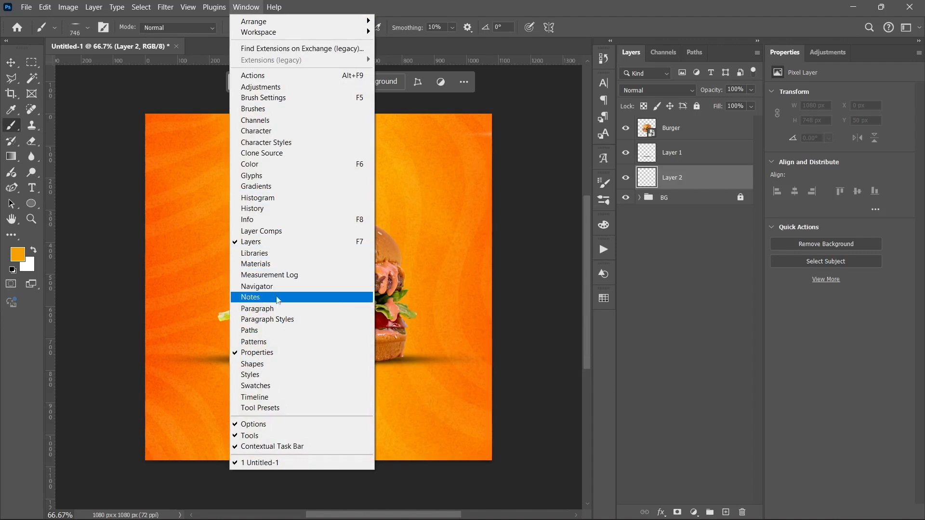
pyautogui.click(270, 98)
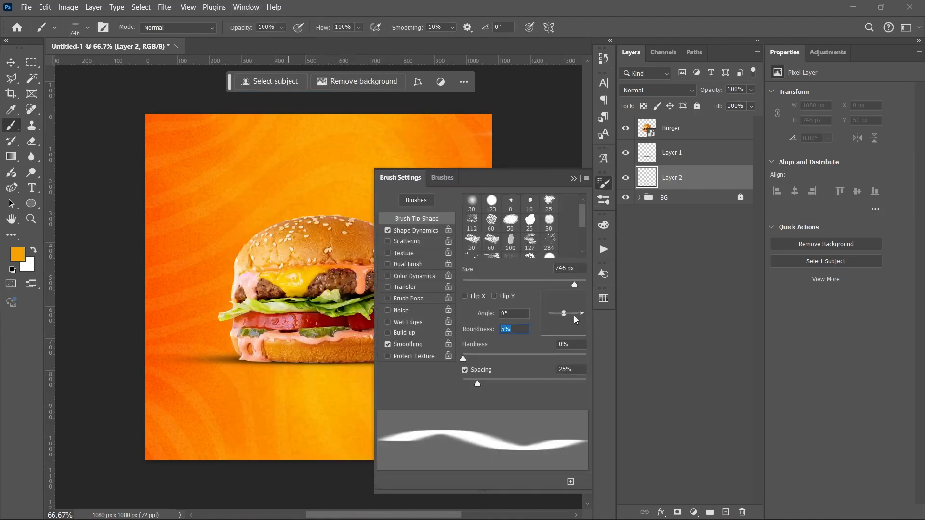
pyautogui.click(472, 203)
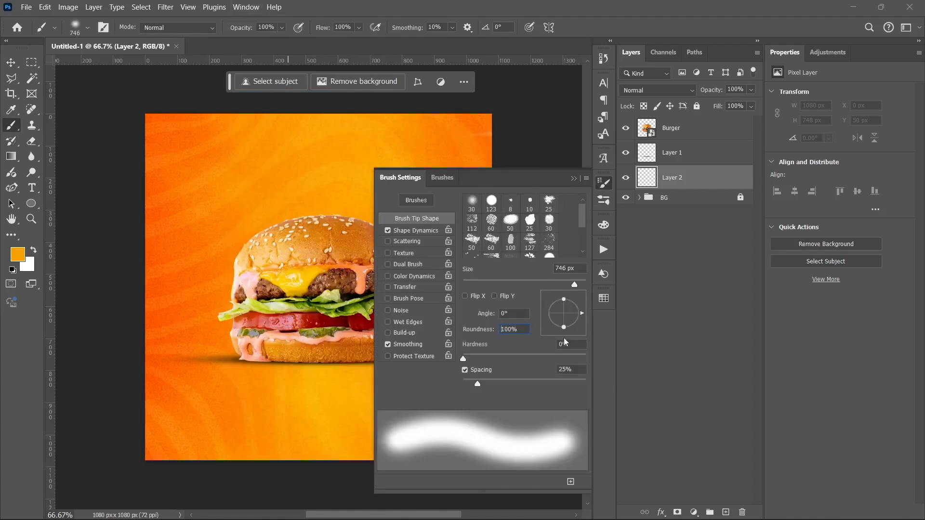
pyautogui.click(574, 179)
# - Paint a soft orange glow behind the burger with a 748 px brush and set the glow layer's blend mode to Screen
pyautogui.rightClick(308, 226)
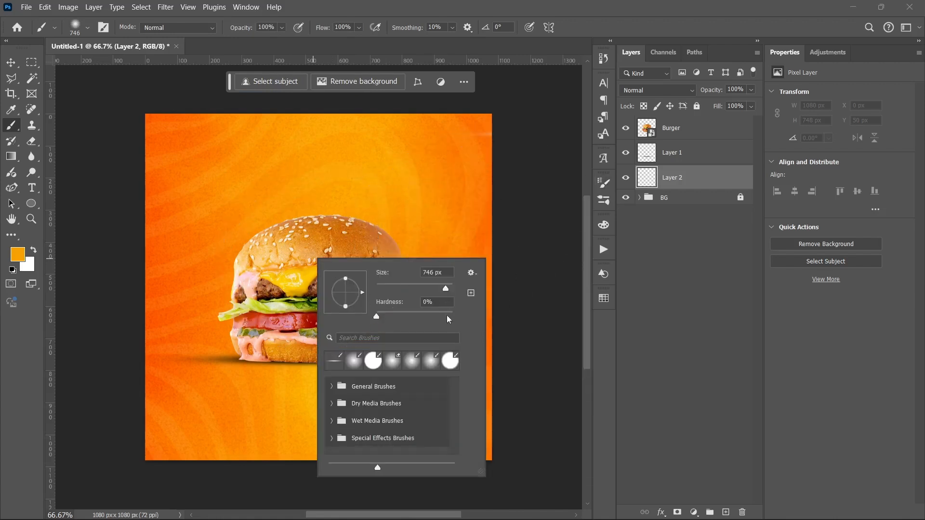
pyautogui.click(541, 204)
pyautogui.click(525, 213)
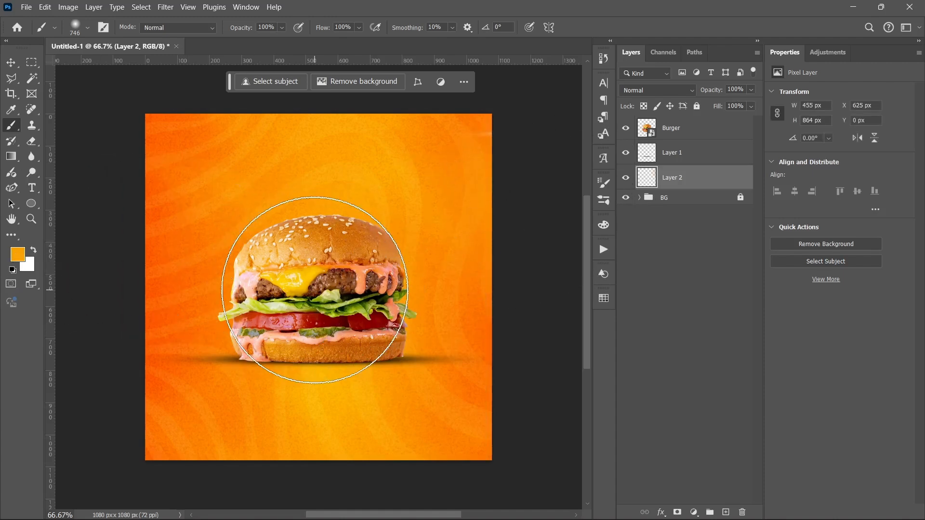
pyautogui.rightClick(315, 290)
pyautogui.press('Escape')
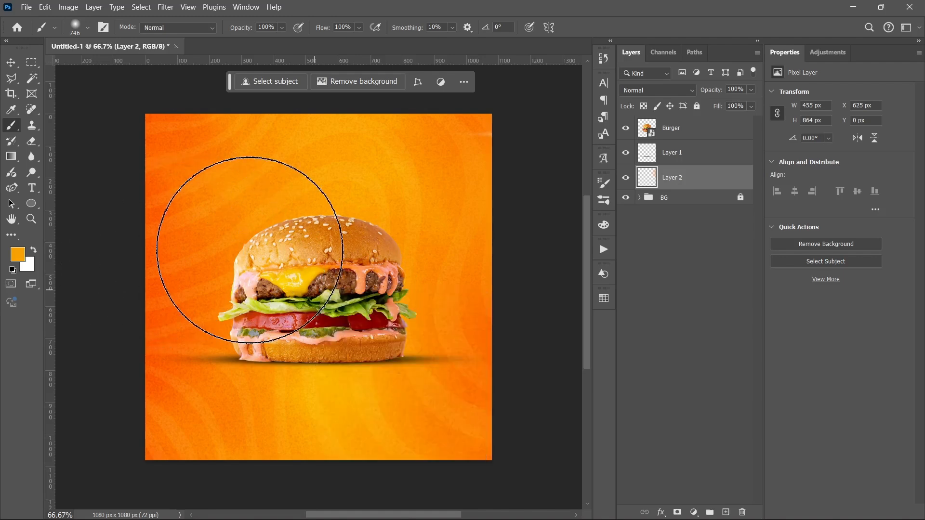
pyautogui.moveTo(250, 250)
pyautogui.mouseDown()
pyautogui.moveTo(277, 253)
pyautogui.moveTo(250, 254)
pyautogui.mouseUp()
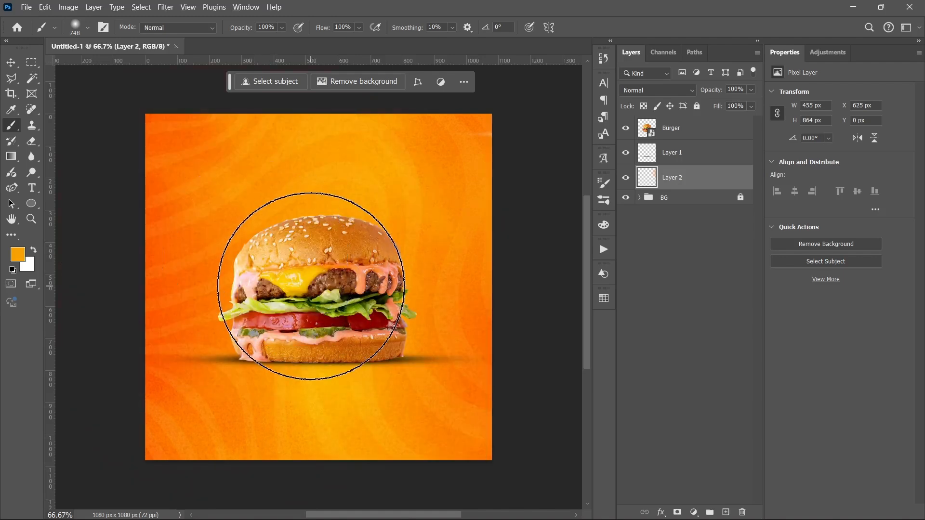
pyautogui.click(317, 287)
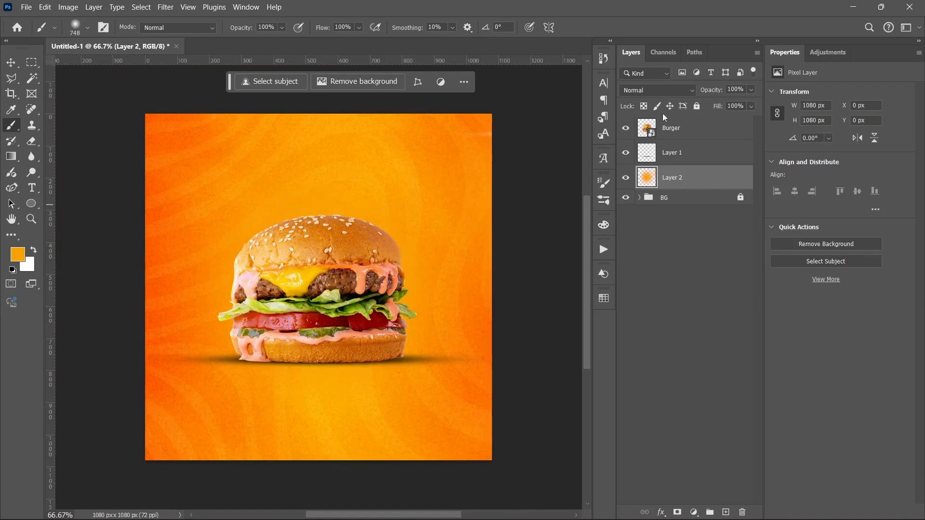
pyautogui.click(668, 91)
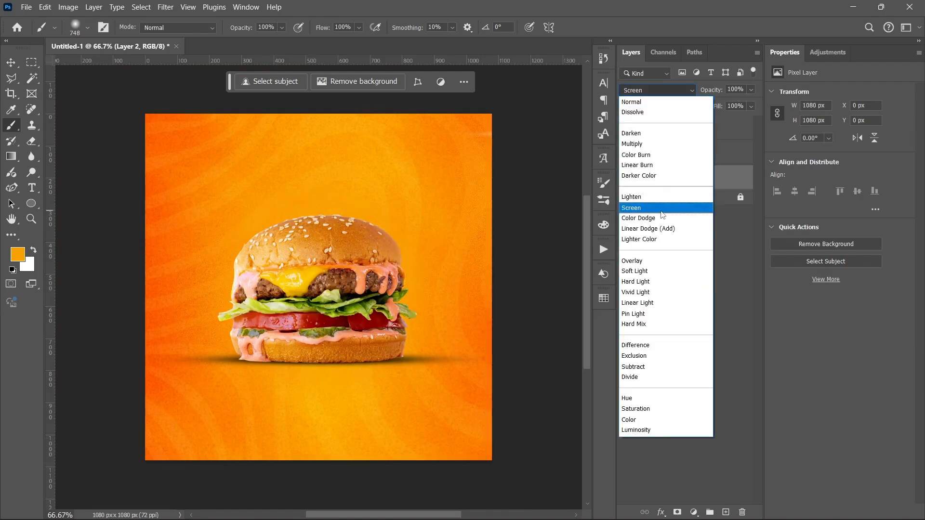
pyautogui.click(662, 212)
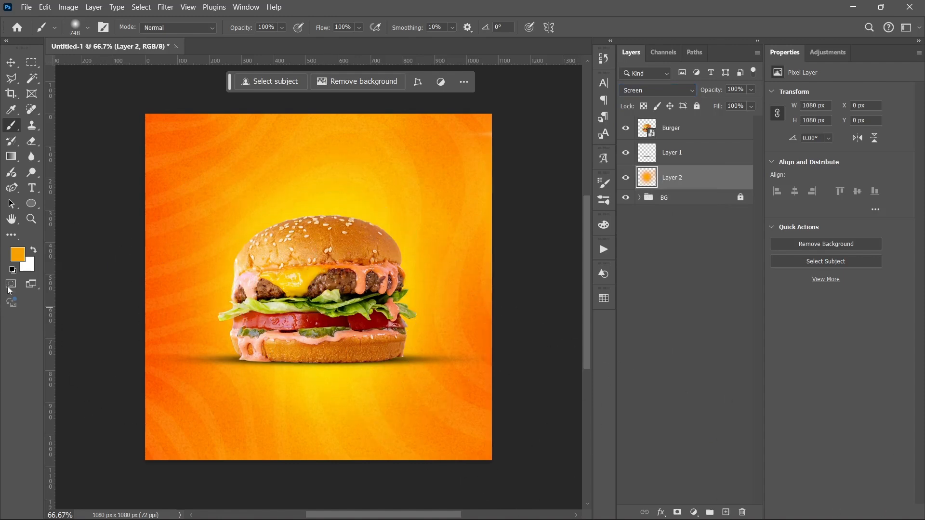
# - Choose the lighter orange f7bf58 as foreground colour and paint it over the centre of the glow behind the burger
pyautogui.click(18, 254)
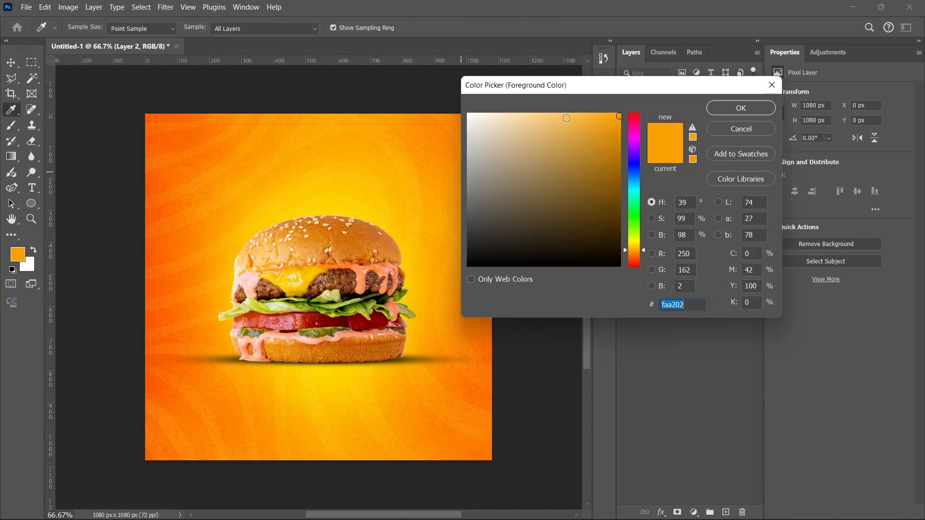
pyautogui.click(566, 118)
pyautogui.click(741, 108)
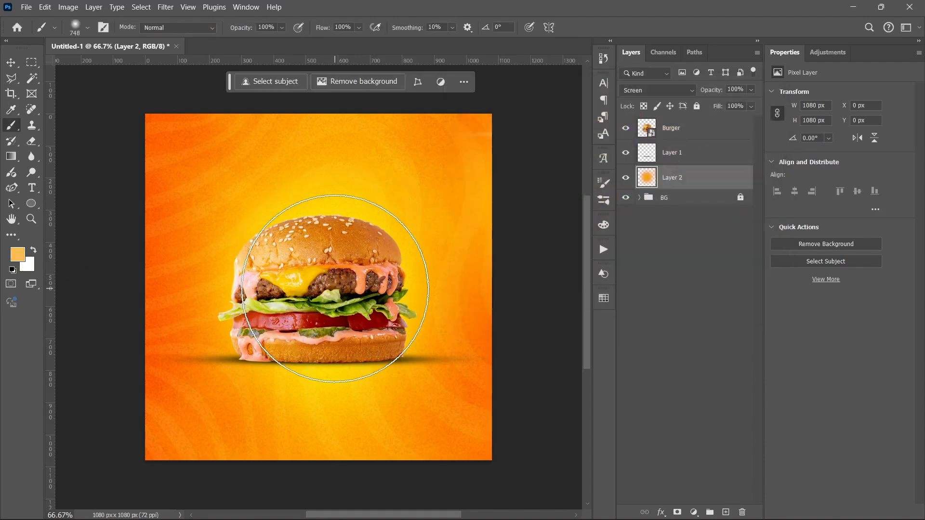
pyautogui.click(323, 285)
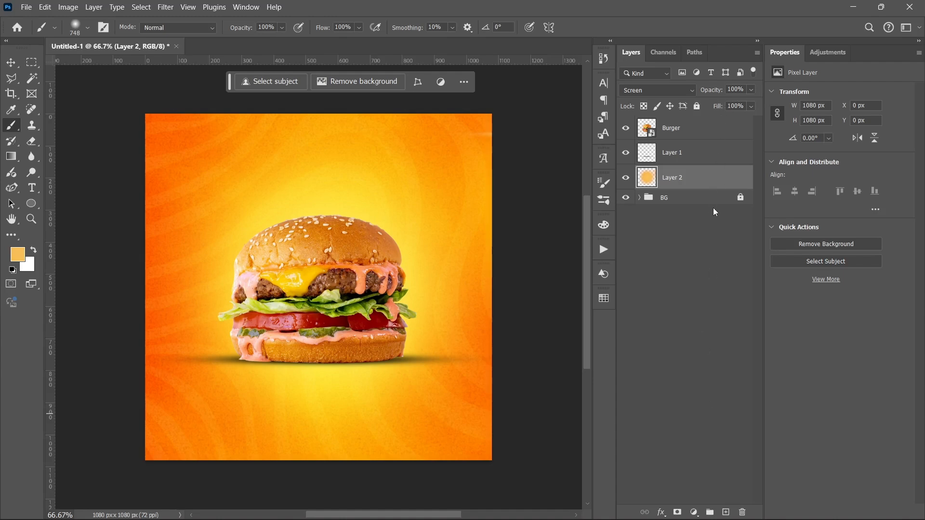
# - Group the burger, shadow and glow layers and name the group BURGER
pyautogui.keyDown('shift'); pyautogui.click(701, 133); pyautogui.keyUp('shift')
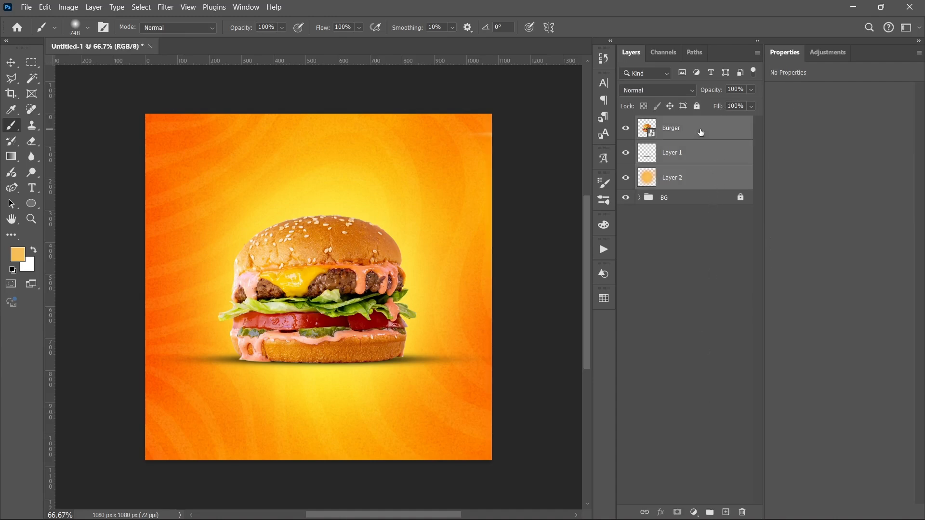
pyautogui.hotkey('ctrl', 'g')
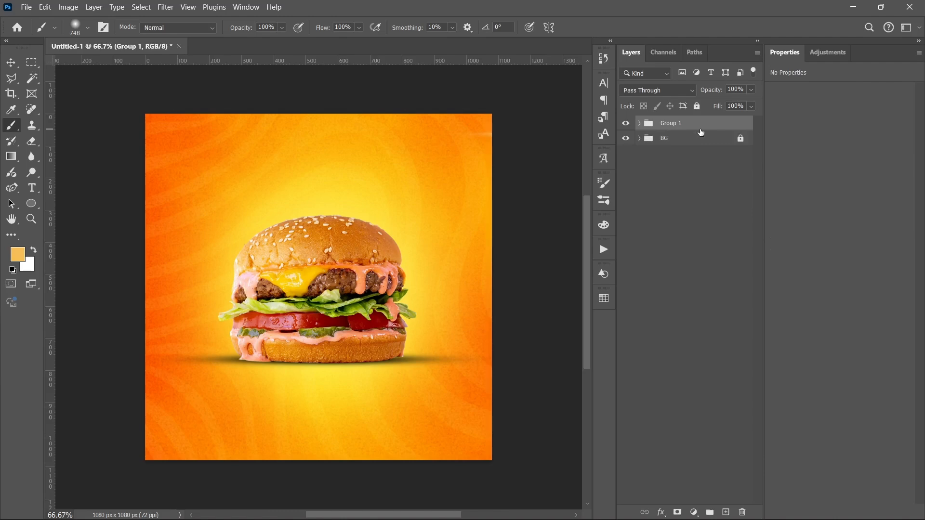
pyautogui.doubleClick(680, 124)
pyautogui.write('BURGER')
pyautogui.press('Return')
# - Add the text JUMBO in 75 pt Akira Expanded Super Bold below the burger, towards the canvas's left side
pyautogui.click(34, 188)
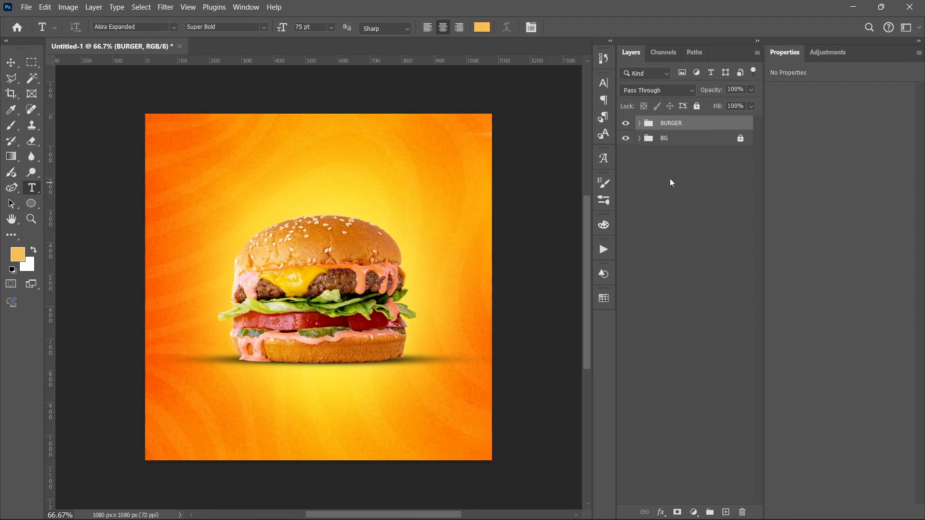
pyautogui.click(227, 404)
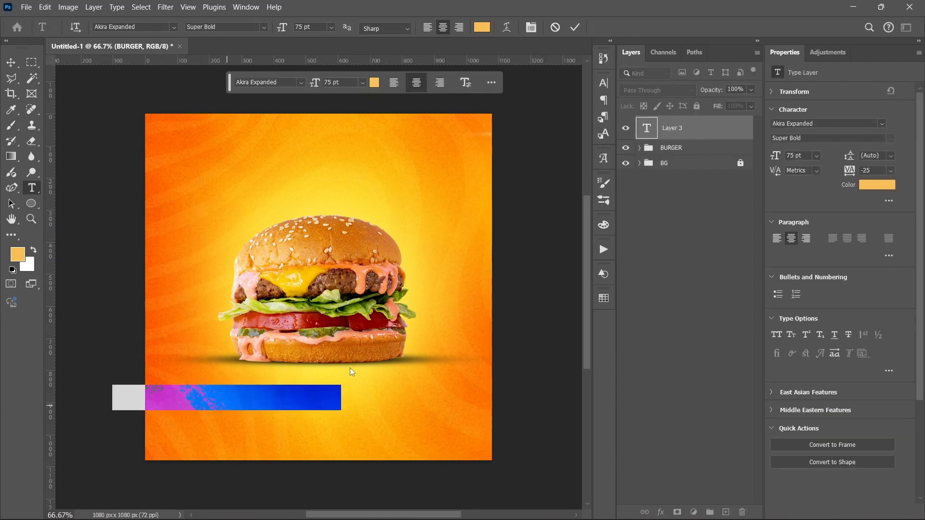
pyautogui.write('JUMBO')
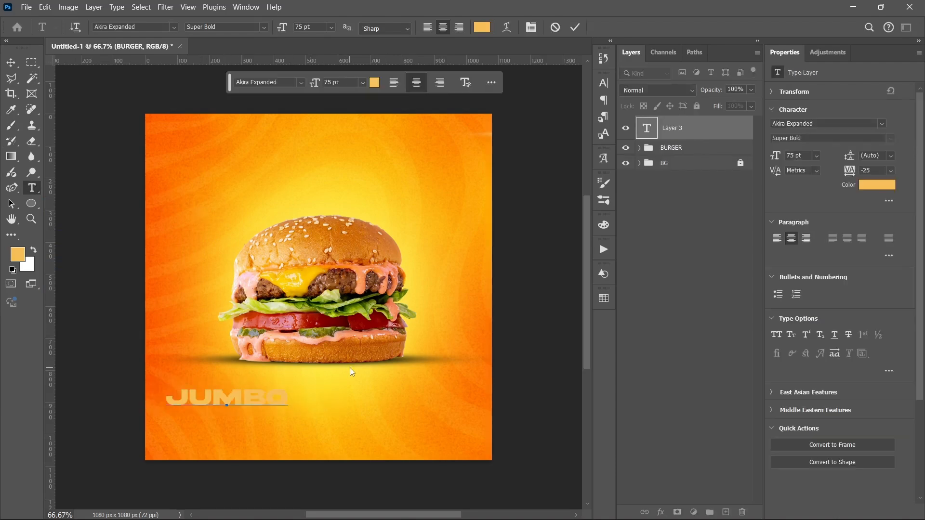
pyautogui.click(577, 27)
# - Change the JUMBO text colour to white (ffffff) and switch to the Move tool
pyautogui.click(876, 185)
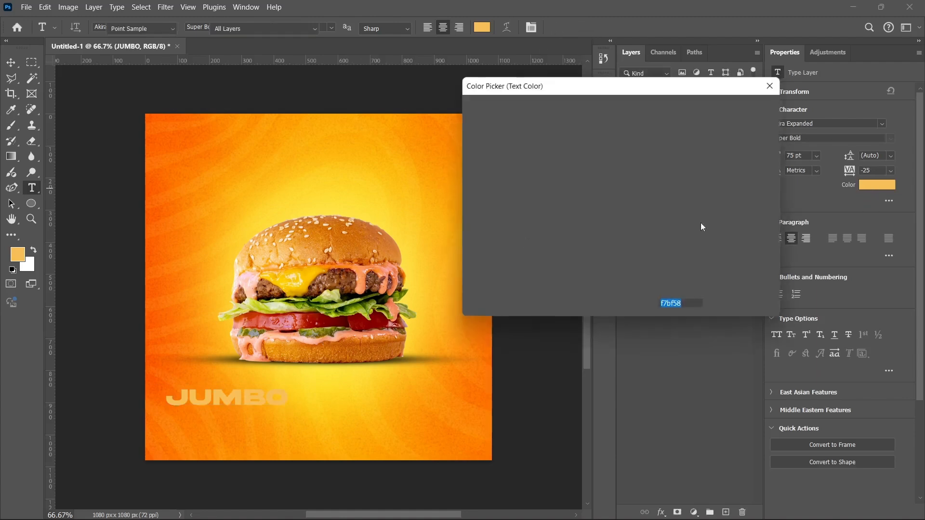
pyautogui.write('ffffff')
pyautogui.click(736, 115)
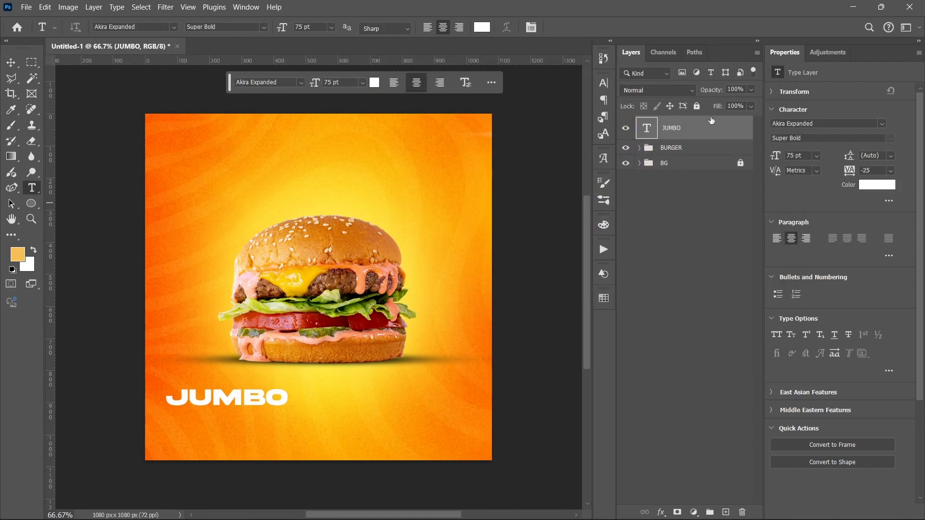
pyautogui.press('v')
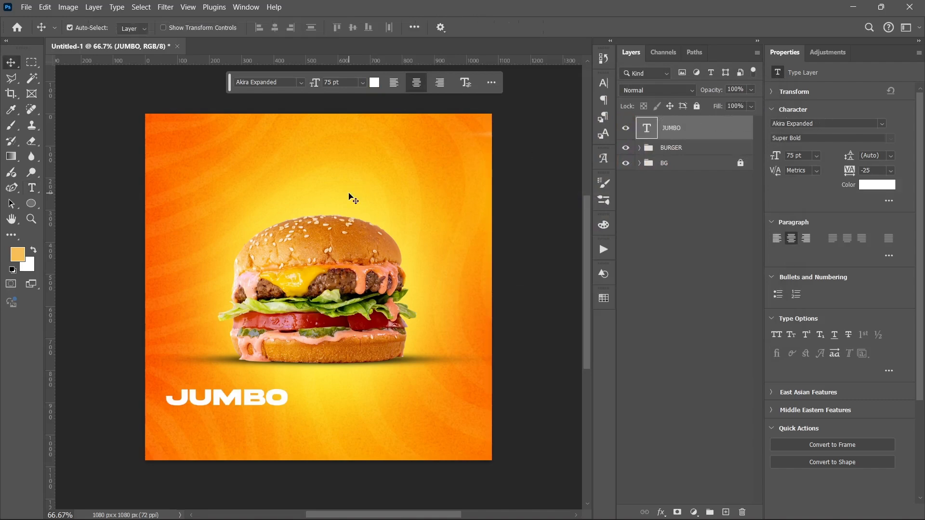
# - Move the JUMBO text below the burger and centre it horizontally relative to the canvas
pyautogui.moveTo(234, 404); pyautogui.dragTo(340, 411)
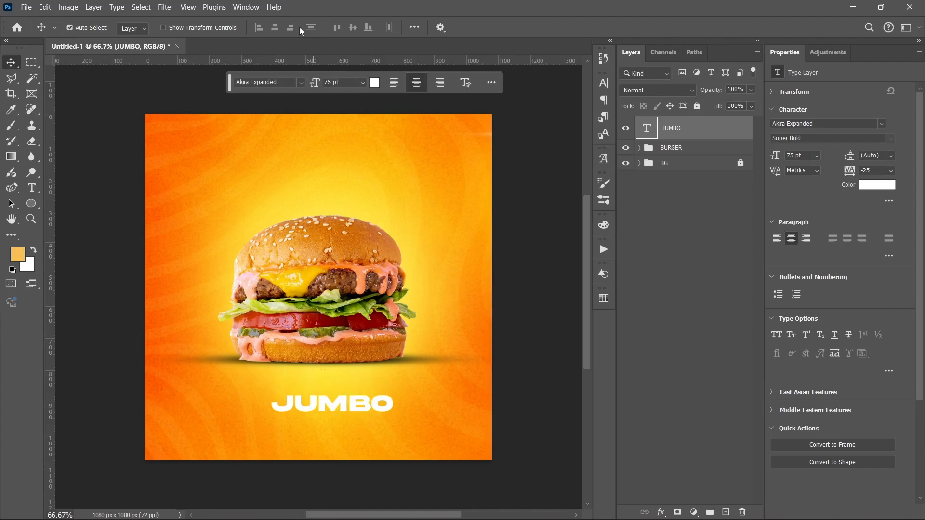
pyautogui.click(414, 27)
pyautogui.click(442, 137)
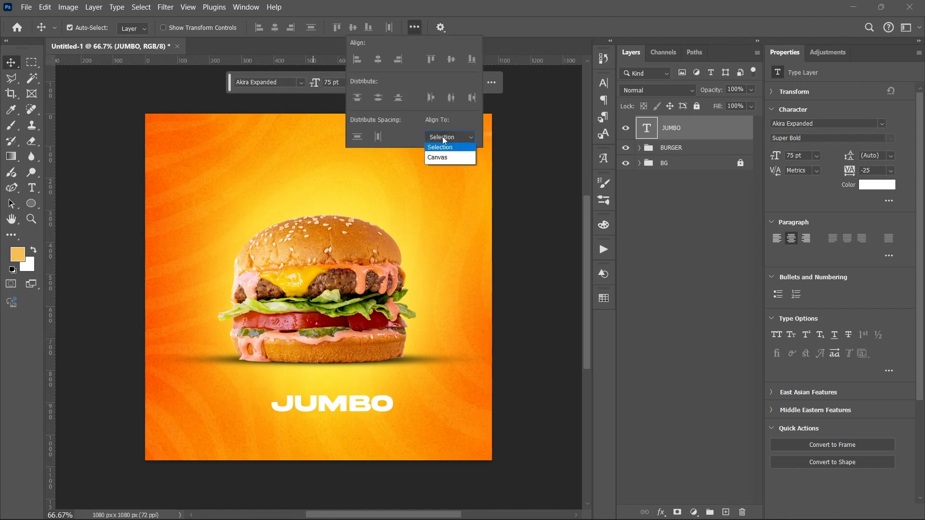
pyautogui.click(443, 161)
pyautogui.click(276, 27)
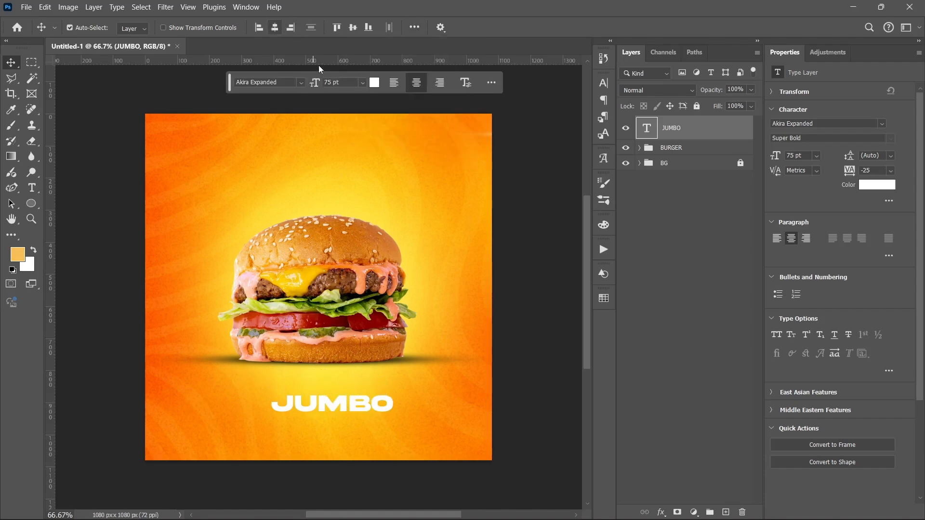
# - Scale the JUMBO text up proportionally to about 135 pt, keeping it centred beneath the burger
pyautogui.hotkey('ctrl', 't')
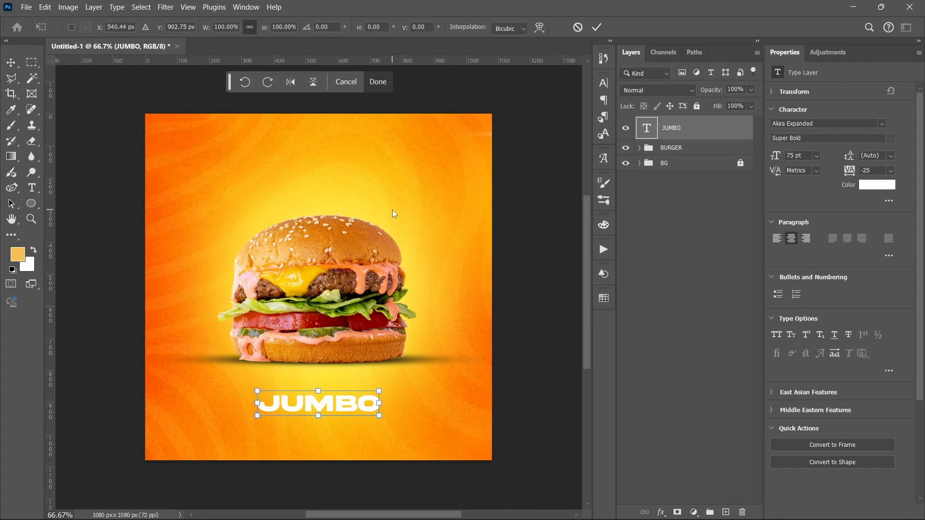
pyautogui.moveTo(321, 388); pyautogui.dragTo(322, 378)
pyautogui.press('Return')
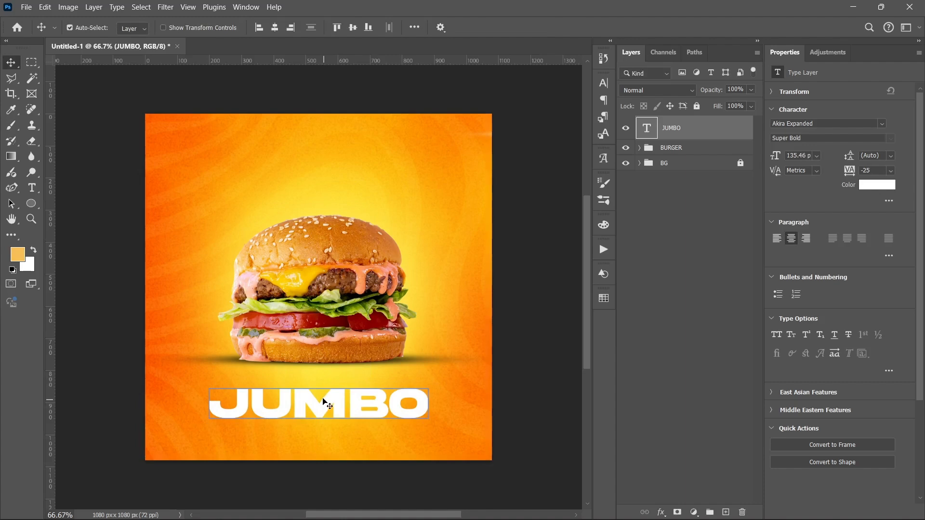
# - Duplicate the JUMBO text directly below itself and change the copy's wording to "BIG. BOLD. BITE."
pyautogui.moveTo(323, 399); pyautogui.dragTo(323, 427)
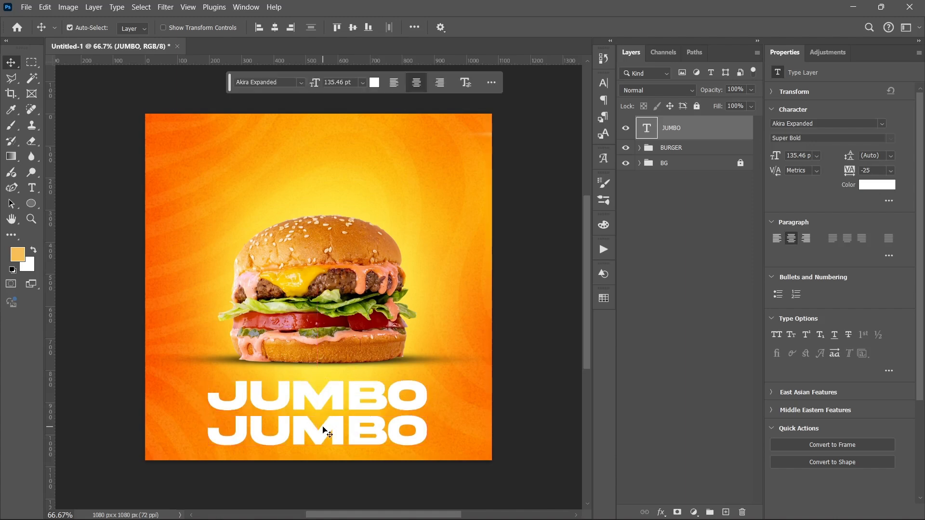
pyautogui.doubleClick(323, 426)
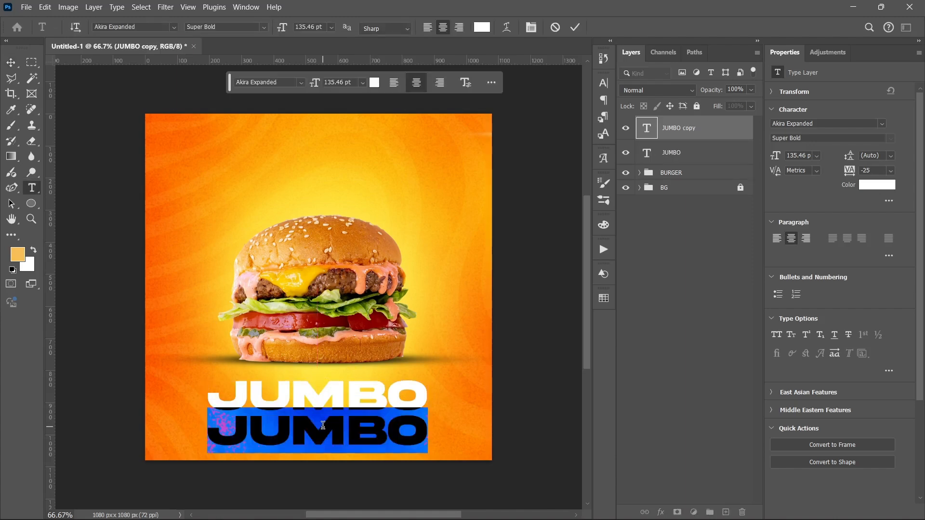
pyautogui.write('BIG')
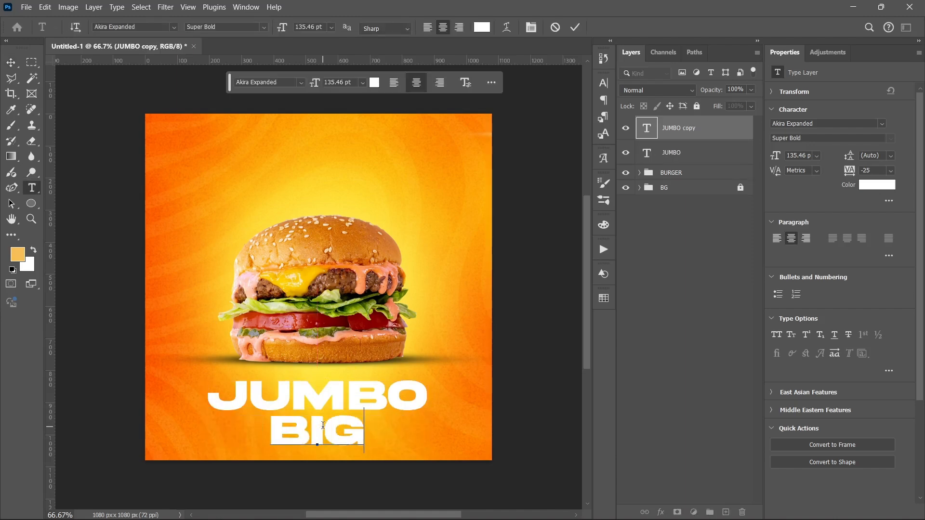
pyautogui.write('. BOL')
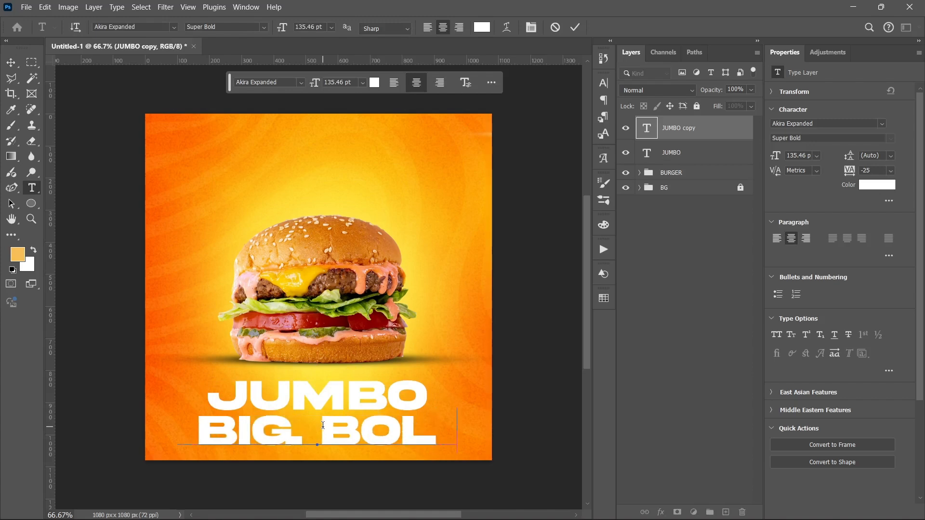
pyautogui.write('D. BI')
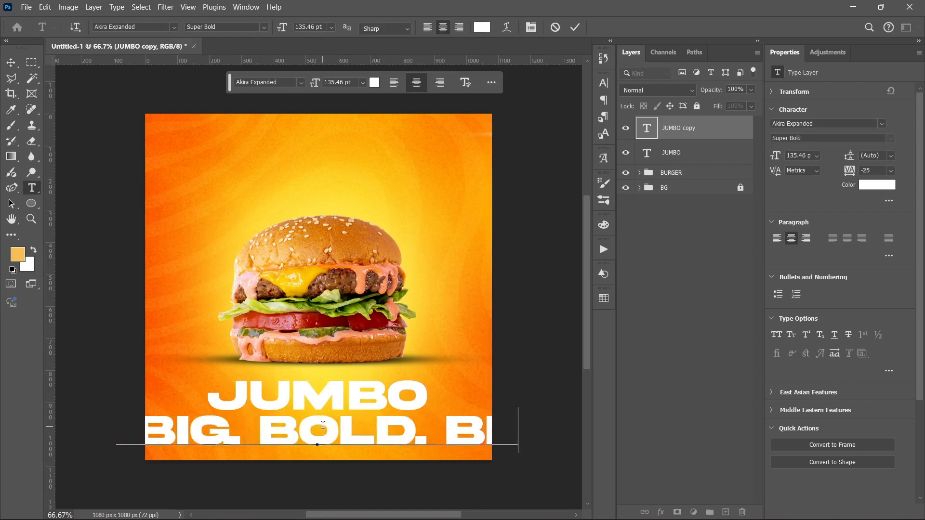
pyautogui.write('T.')
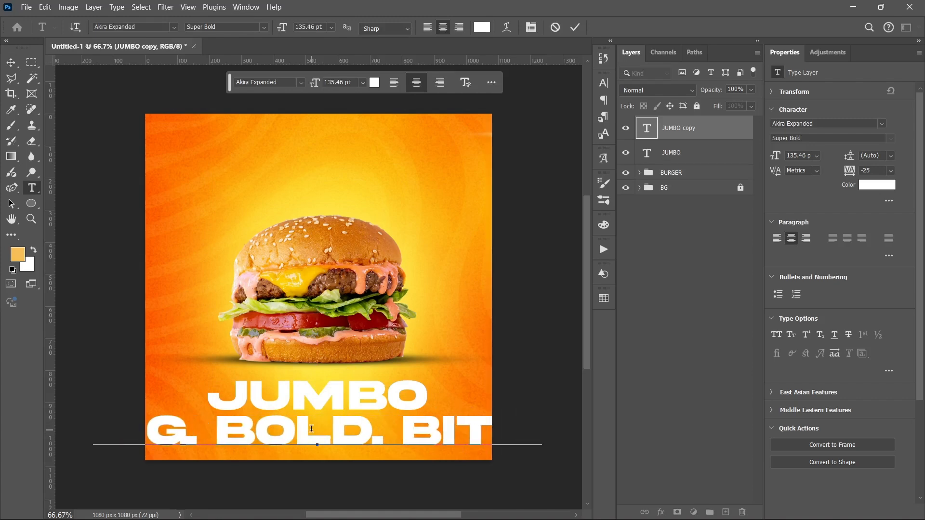
pyautogui.click(575, 27)
# - Scale the "BIG. BOLD. BITE." tagline about its centre to about 45%, slightly narrower than JUMBO
pyautogui.press('v')
pyautogui.hotkey('ctrl', 't')
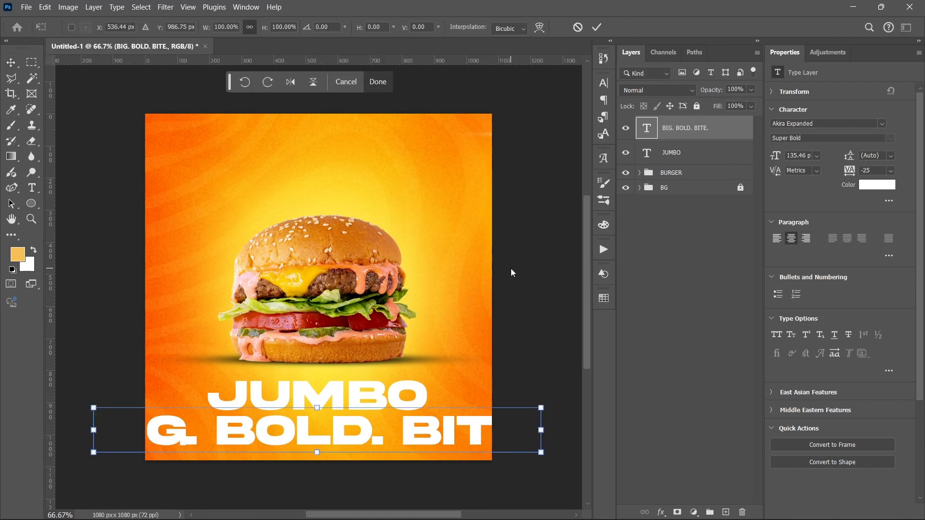
pyautogui.moveTo(316, 457); pyautogui.dragTo(319, 444)
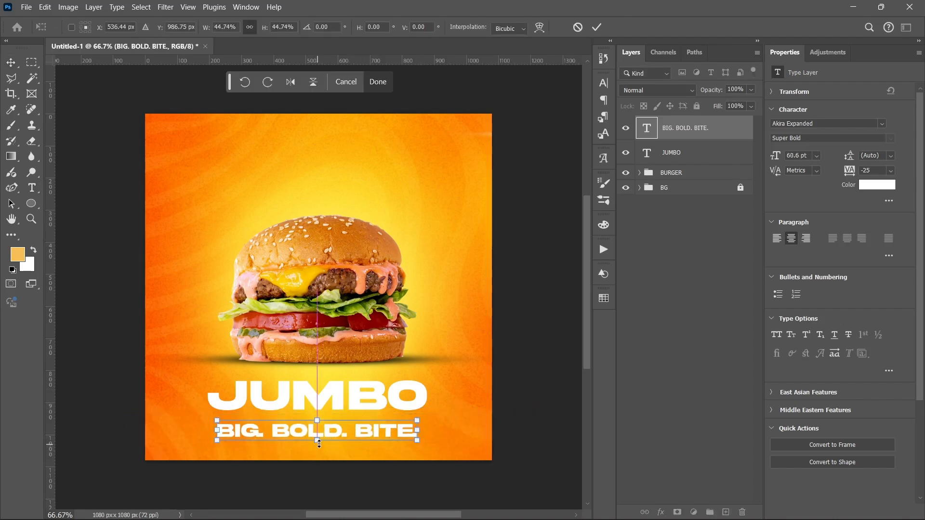
pyautogui.press('Return')
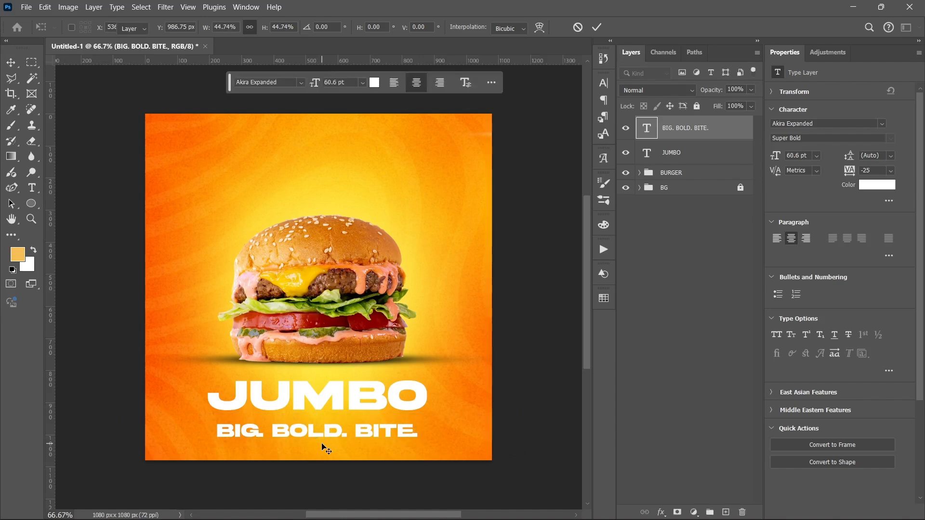
# - Nudge the "BIG. BOLD. BITE." tagline up until it sits closely beneath JUMBO
pyautogui.press('Up')
pyautogui.press('Up')
pyautogui.press('Up')
pyautogui.press('Up')
pyautogui.press('Up')
pyautogui.press('Up')
pyautogui.press('Up')
pyautogui.press('Up')
pyautogui.press('Up')
pyautogui.press('Up')
pyautogui.press('Up')
pyautogui.press('Up')
pyautogui.press('Up')
pyautogui.press('Up')
pyautogui.press('Up')
pyautogui.press('Up')
pyautogui.press('Up')
pyautogui.press('Up')
pyautogui.press('Up')
pyautogui.press('Up')
pyautogui.press('Up')
pyautogui.press('Up')
pyautogui.press('Up')
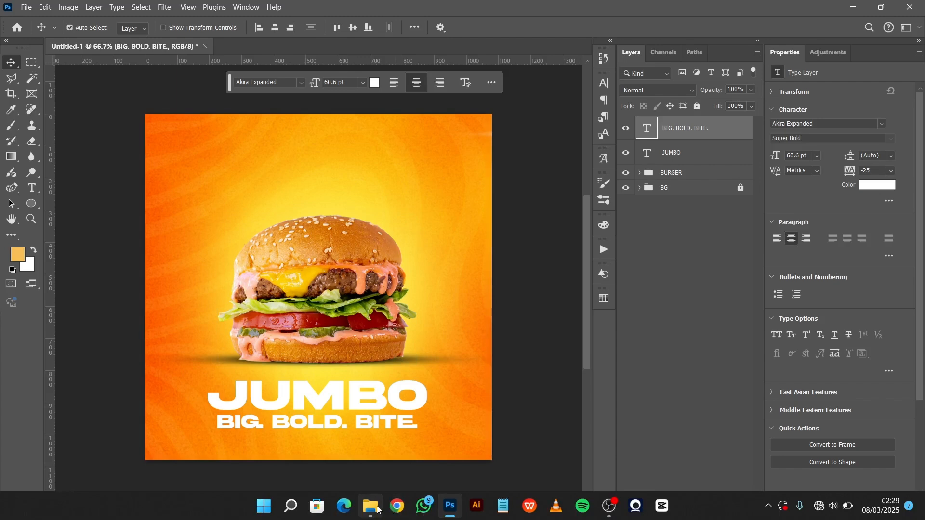
# - Place the Burger King Logo image from the Burger Assets folder, scaled to about 14%, in the canvas's upper-right corner
pyautogui.click(370, 506)
pyautogui.click(492, 185)
pyautogui.moveTo(430, 175); pyautogui.dragTo(129, 166)
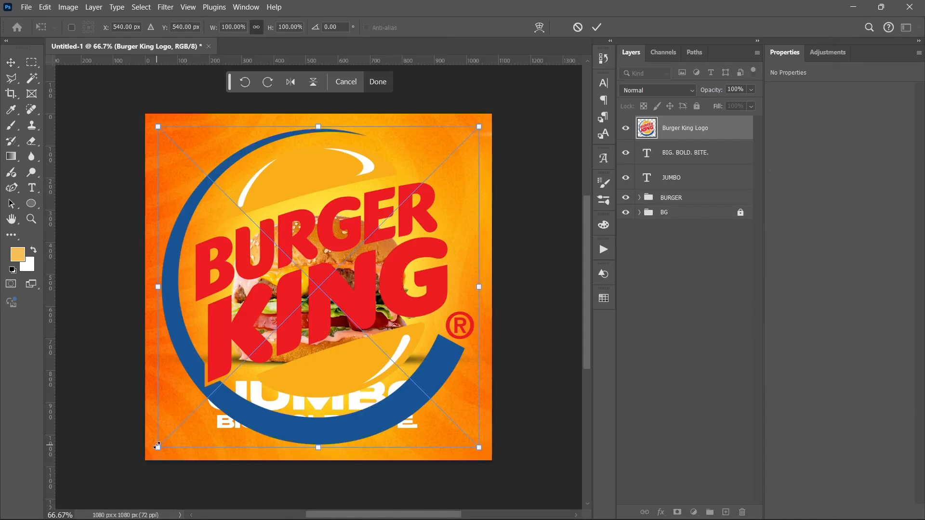
pyautogui.moveTo(157, 446); pyautogui.dragTo(452, 163)
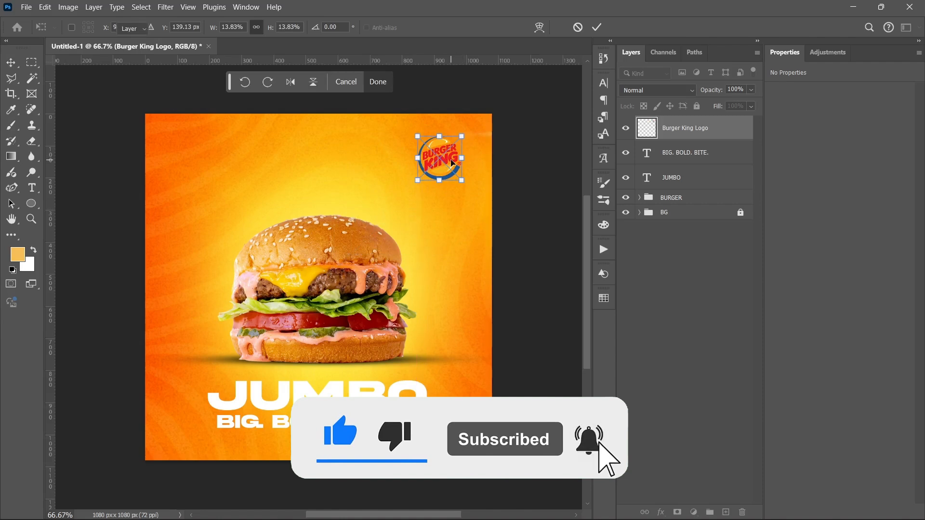
pyautogui.press('Return')
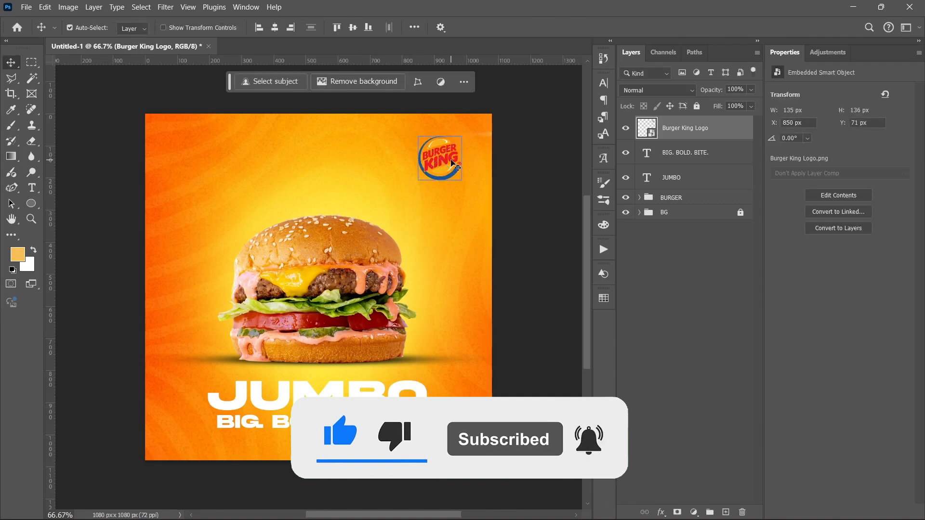
# - Apply a white (ffffff) Color Overlay at 100% opacity to the Burger King logo and collapse its layer effects
pyautogui.click(662, 512)
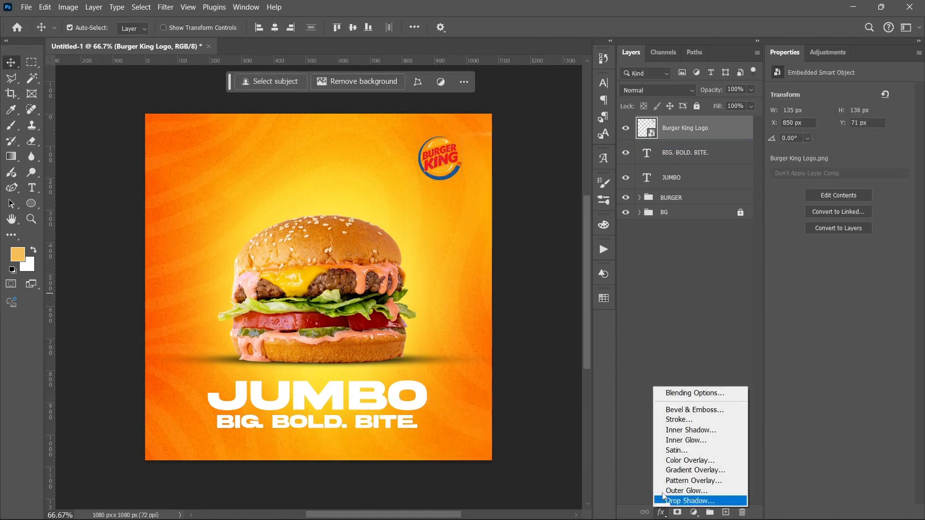
pyautogui.click(679, 462)
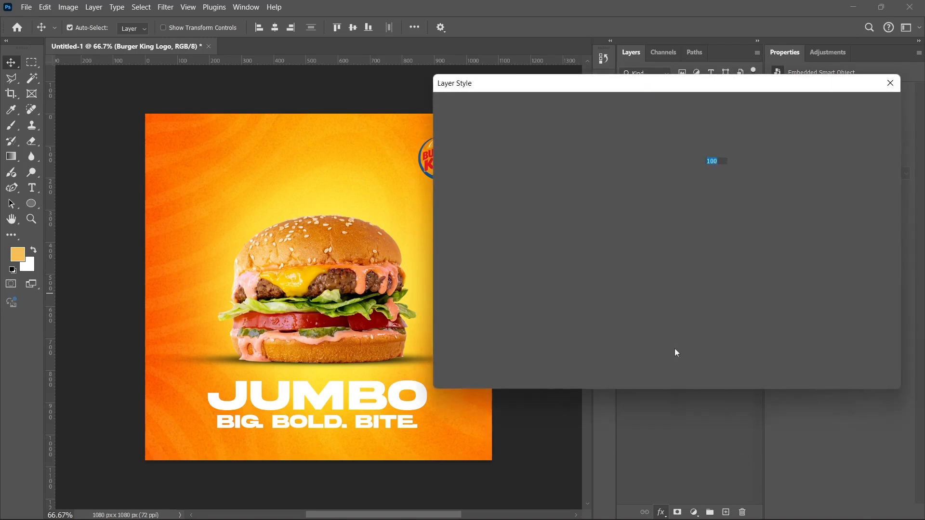
pyautogui.moveTo(670, 82); pyautogui.dragTo(754, 97)
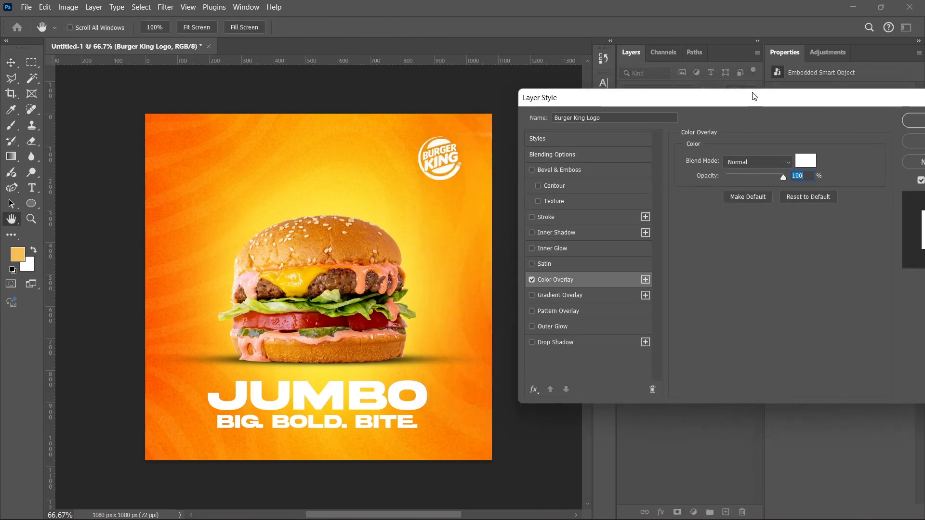
pyautogui.click(806, 165)
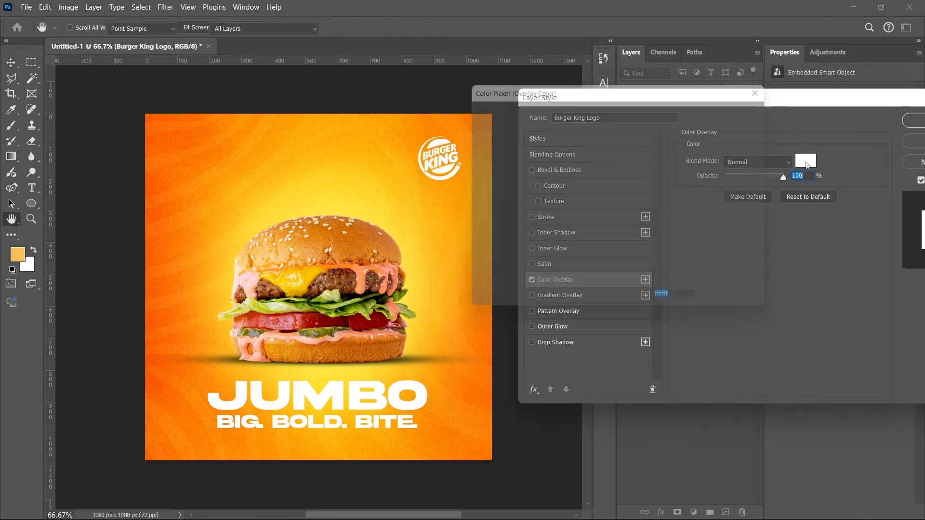
pyautogui.click(759, 107)
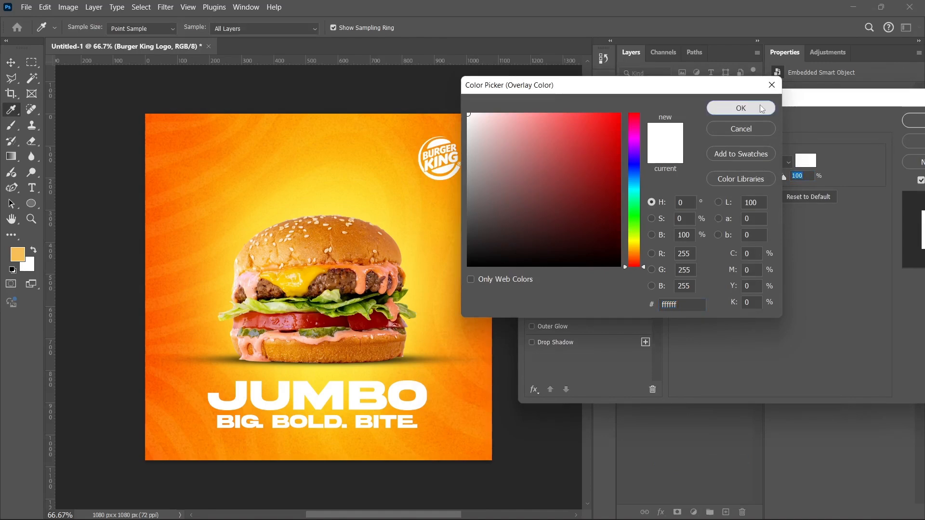
pyautogui.click(843, 137)
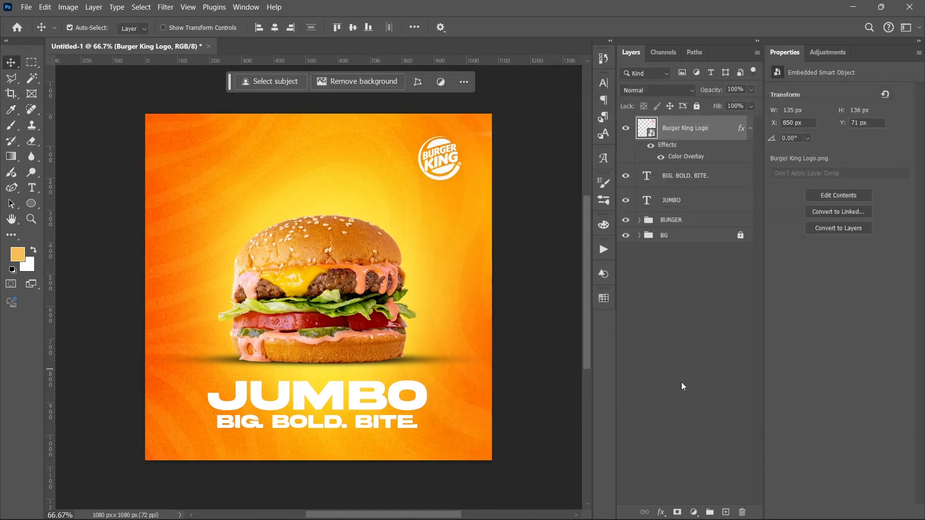
pyautogui.click(752, 129)
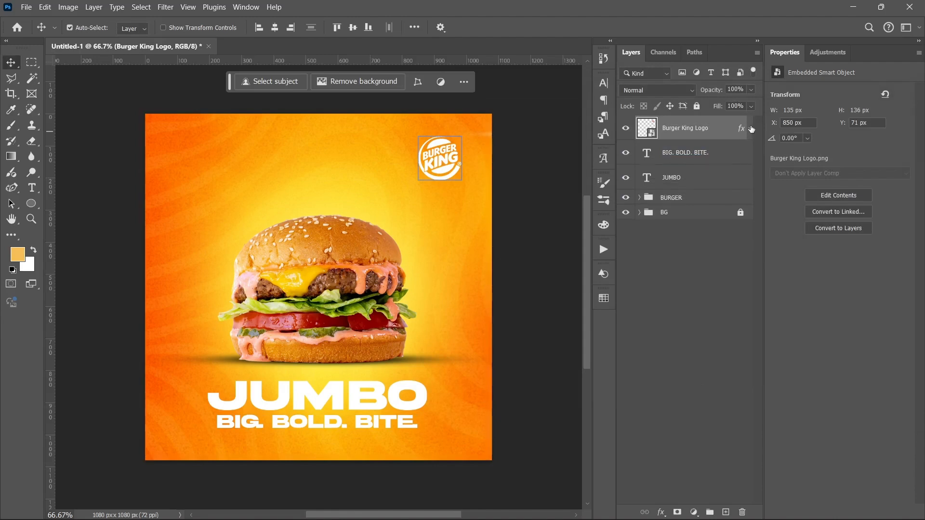
# - Group the logo, tagline and JUMBO layers and name the group LOGO AND TEXT
pyautogui.click(693, 185)
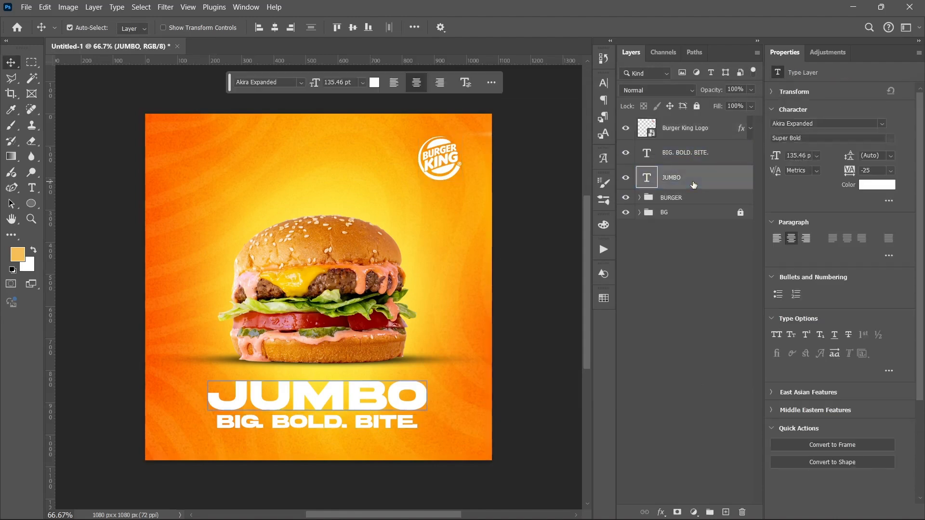
pyautogui.keyDown('shift'); pyautogui.click(694, 153); pyautogui.keyUp('shift')
pyautogui.keyDown('shift'); pyautogui.click(705, 129); pyautogui.keyUp('shift')
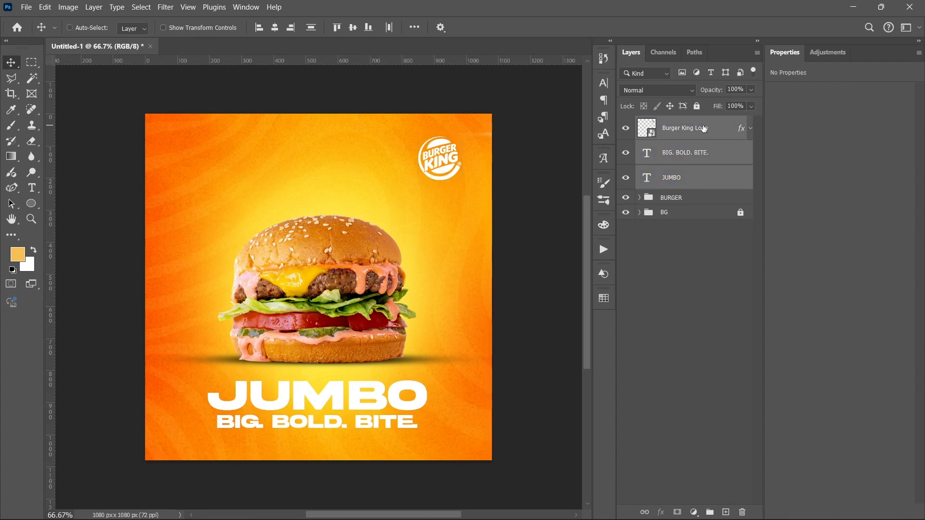
pyautogui.hotkey('ctrl', 'g')
pyautogui.doubleClick(680, 124)
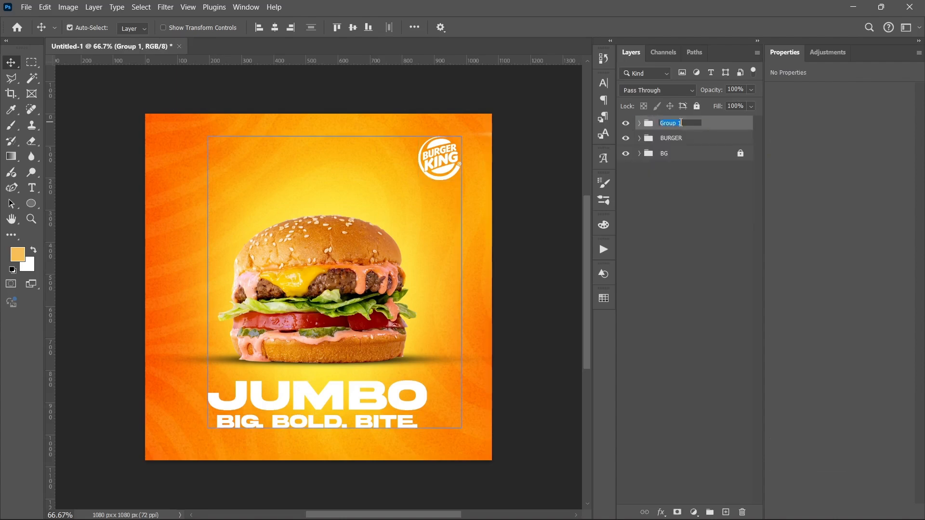
pyautogui.write('LOGO AND TEXT')
pyautogui.press('Return')
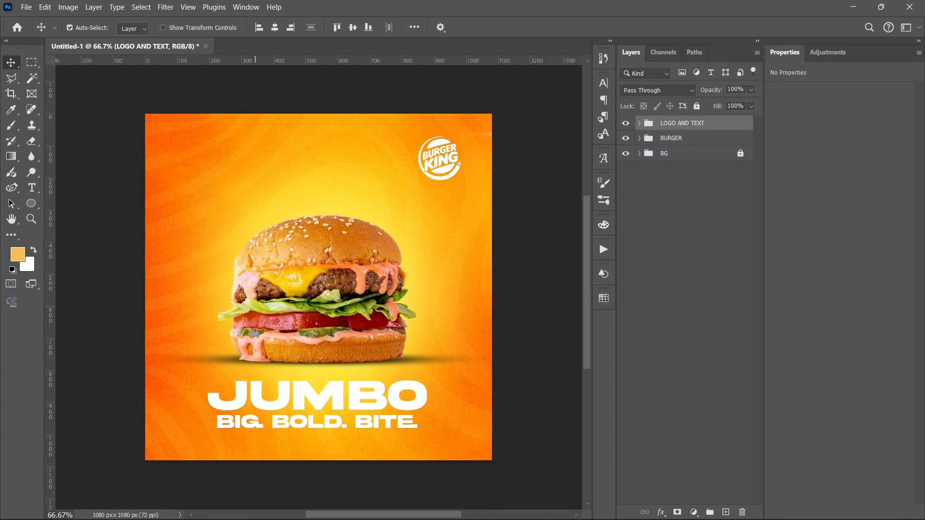
# - Place another Burger image at the canvas's lower-left corner, about 37% scale and -4.55° rotation, with its layer below the LOGO AND TEXT group
pyautogui.click(370, 507)
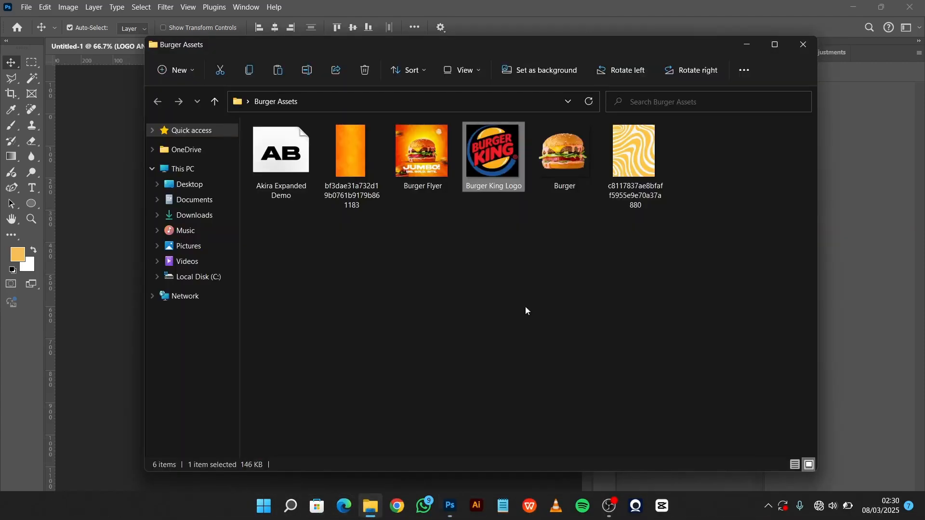
pyautogui.moveTo(562, 156); pyautogui.dragTo(340, 206)
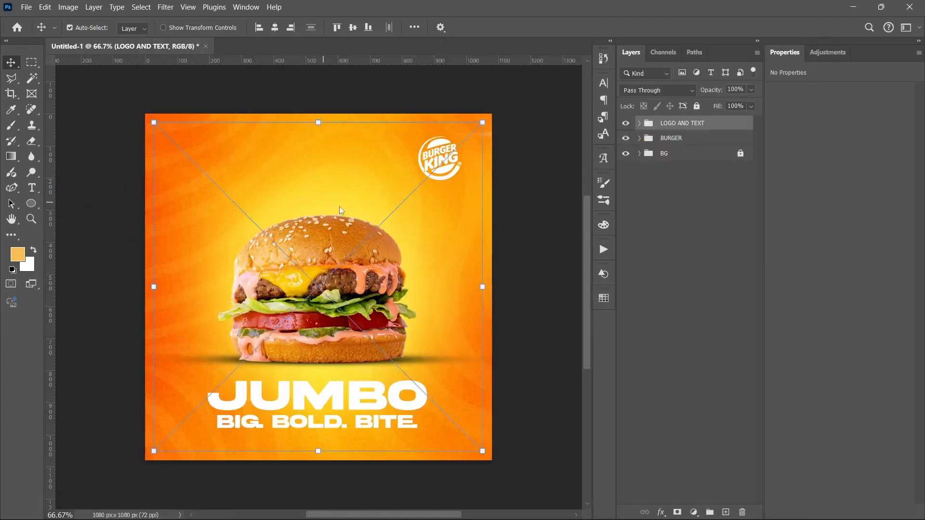
pyautogui.moveTo(472, 122); pyautogui.dragTo(243, 283)
pyautogui.moveTo(220, 374); pyautogui.dragTo(246, 376)
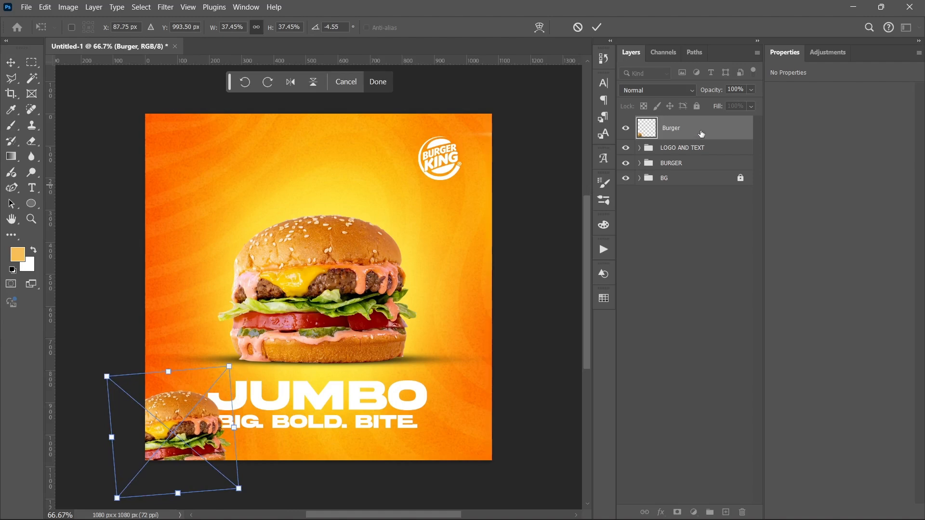
pyautogui.click(596, 27)
pyautogui.moveTo(695, 129); pyautogui.dragTo(700, 154)
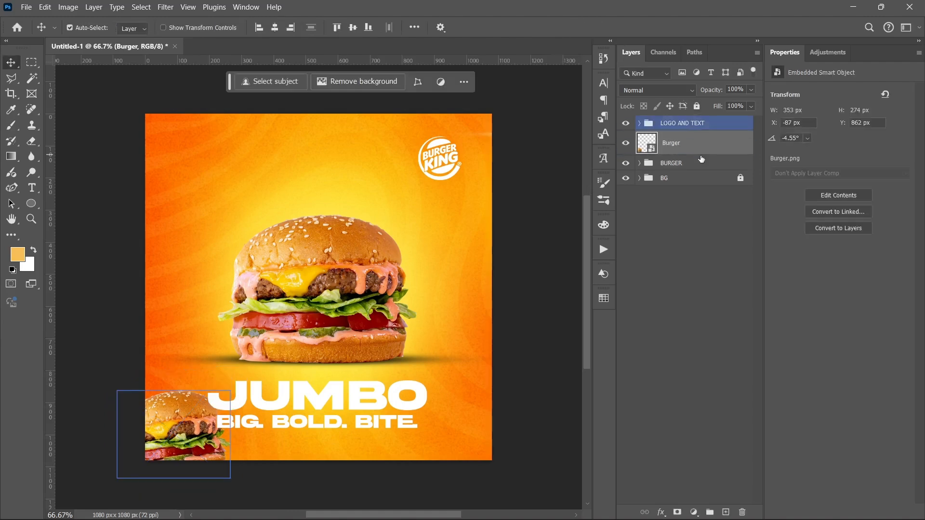
# - Apply a Gaussian Blur with a 5.6-pixel radius to the burger at the canvas's lower-left corner
pyautogui.click(167, 7)
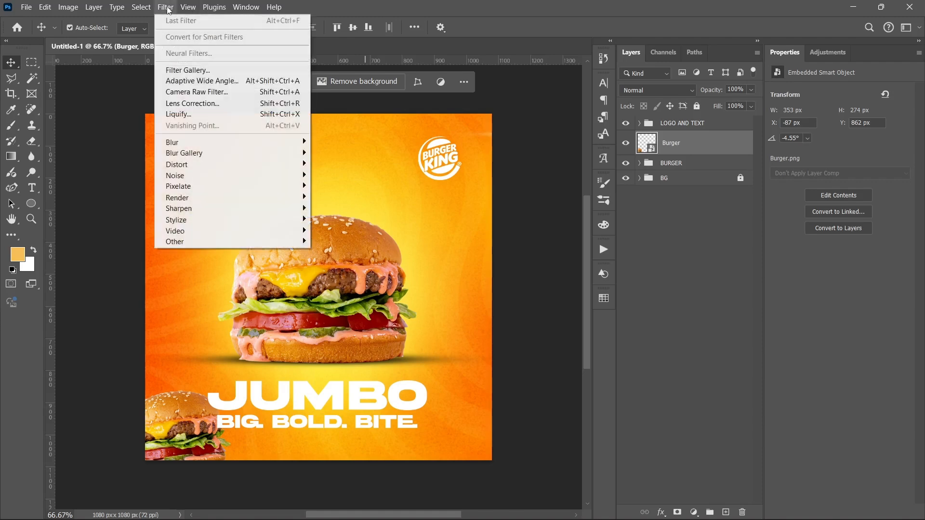
pyautogui.moveTo(201, 142)
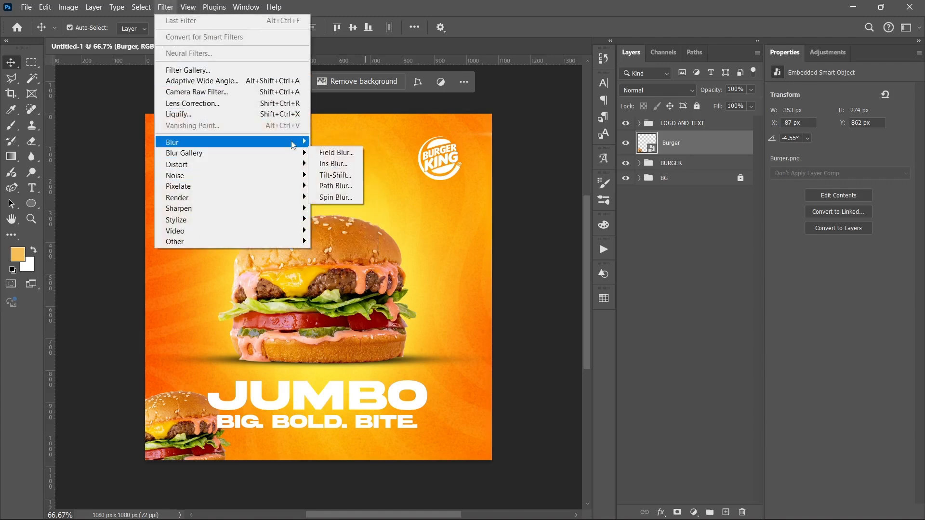
pyautogui.click(342, 186)
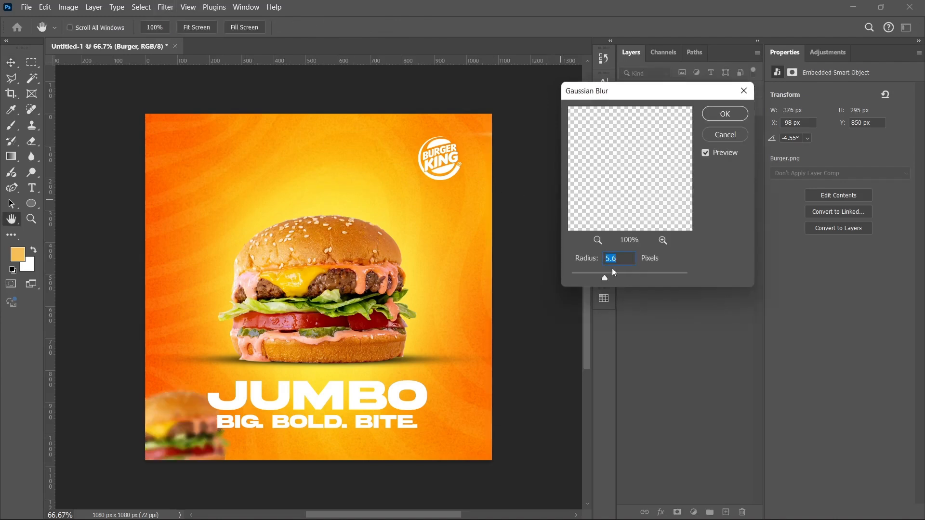
pyautogui.click(724, 115)
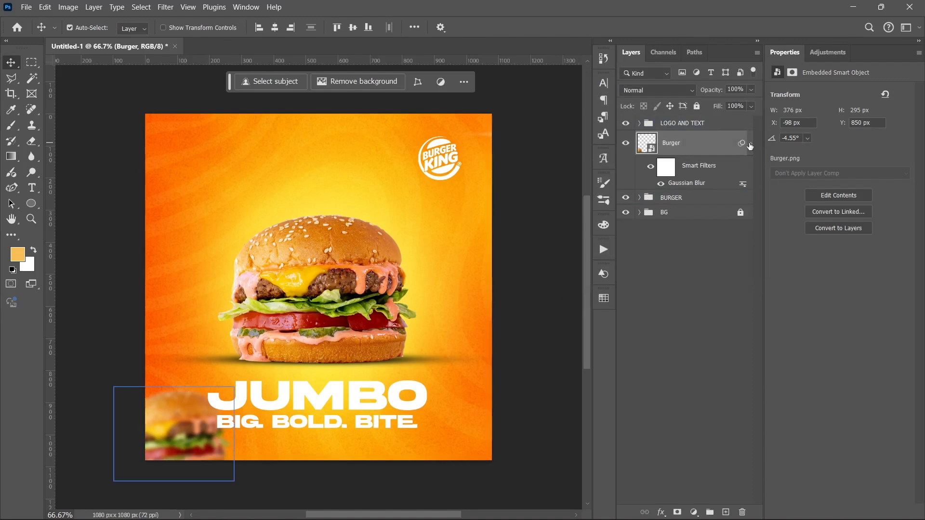
# - Place another Burger image from the Burger Assets folder at the canvas's upper-left edge, scaled to 22.25% and rotated -20.84°
pyautogui.click(371, 505)
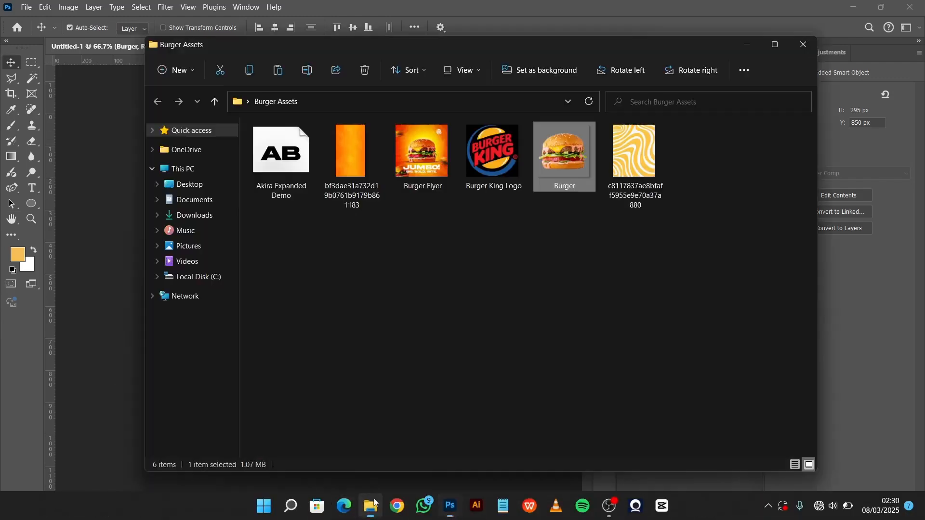
pyautogui.moveTo(554, 161); pyautogui.dragTo(93, 174)
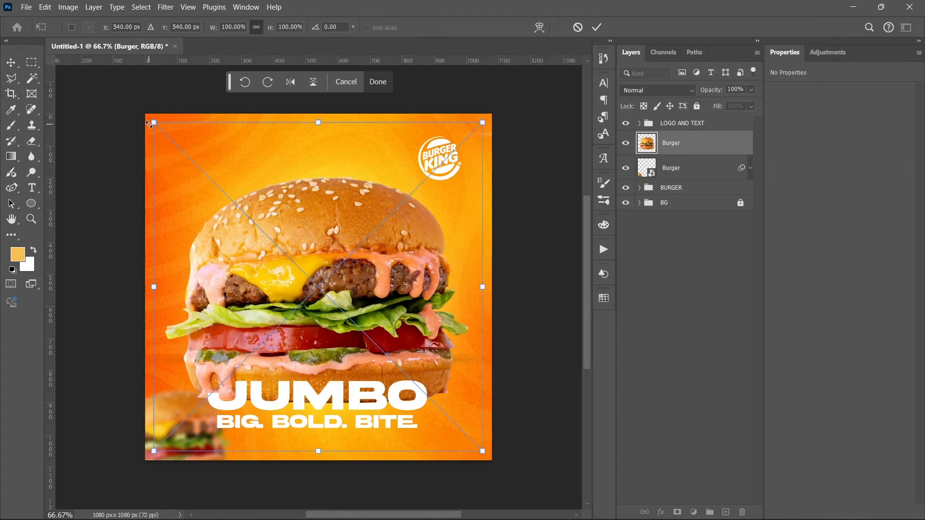
pyautogui.moveTo(149, 124); pyautogui.dragTo(401, 369)
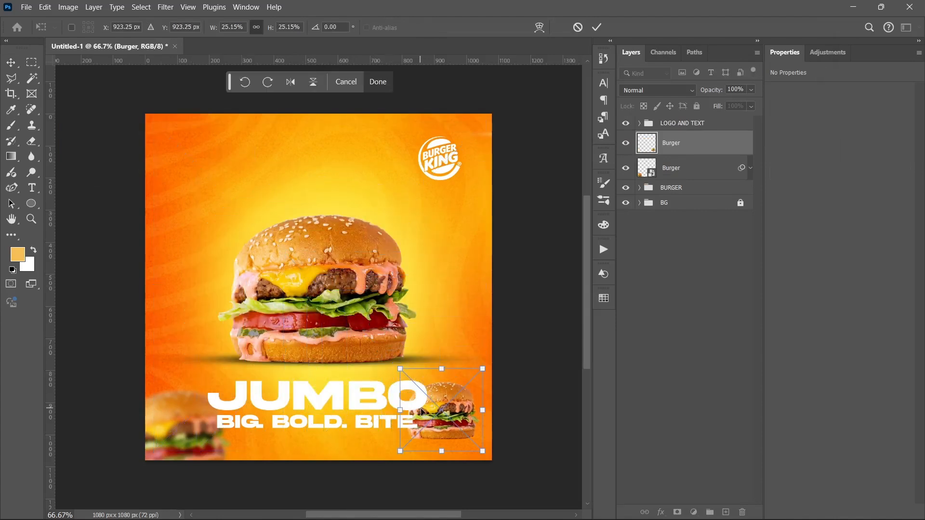
pyautogui.moveTo(422, 412); pyautogui.dragTo(153, 193)
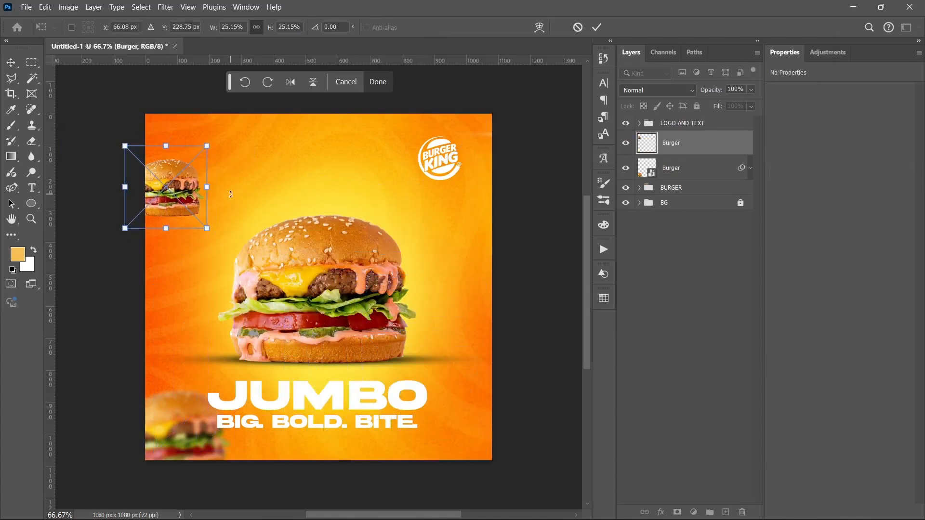
pyautogui.moveTo(236, 201); pyautogui.dragTo(255, 159)
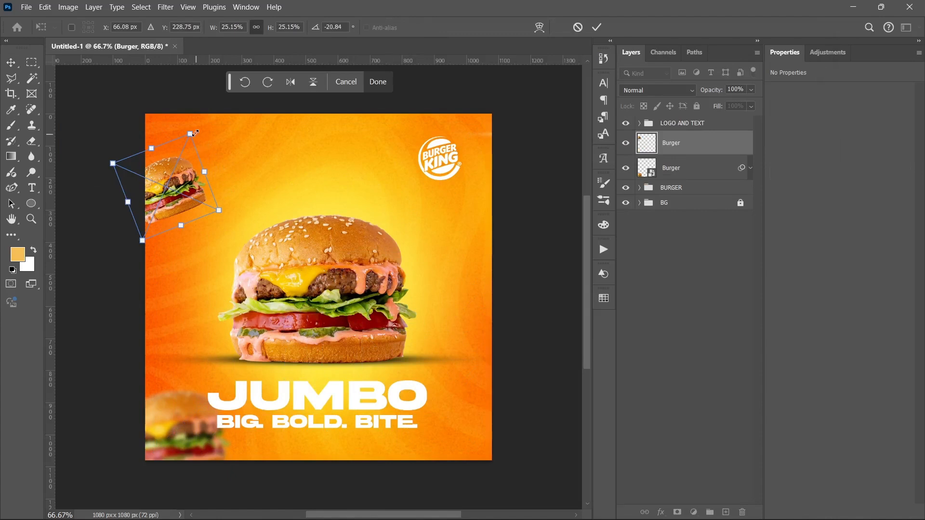
pyautogui.moveTo(191, 134); pyautogui.dragTo(193, 147)
pyautogui.press('Return')
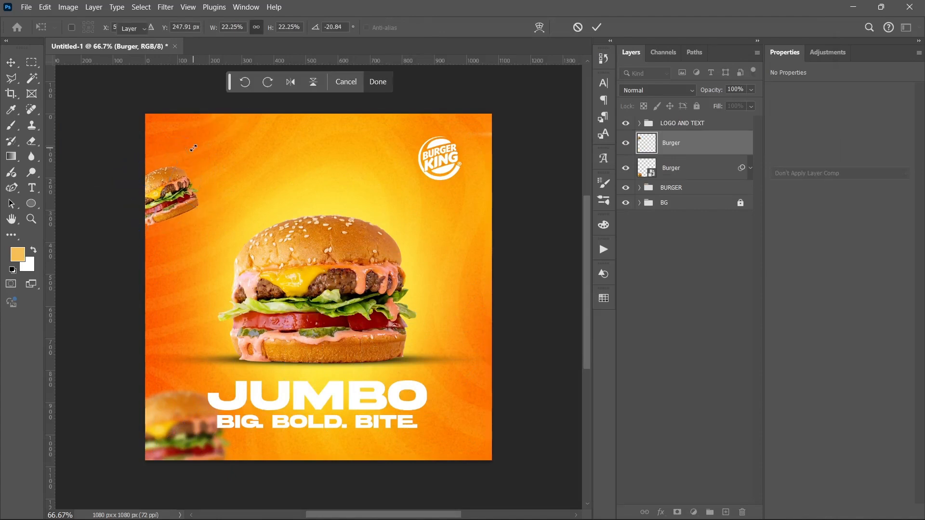
# - Apply a Motion Blur with angle 0° and distance 78 pixels to the upper-left burger
pyautogui.click(165, 7)
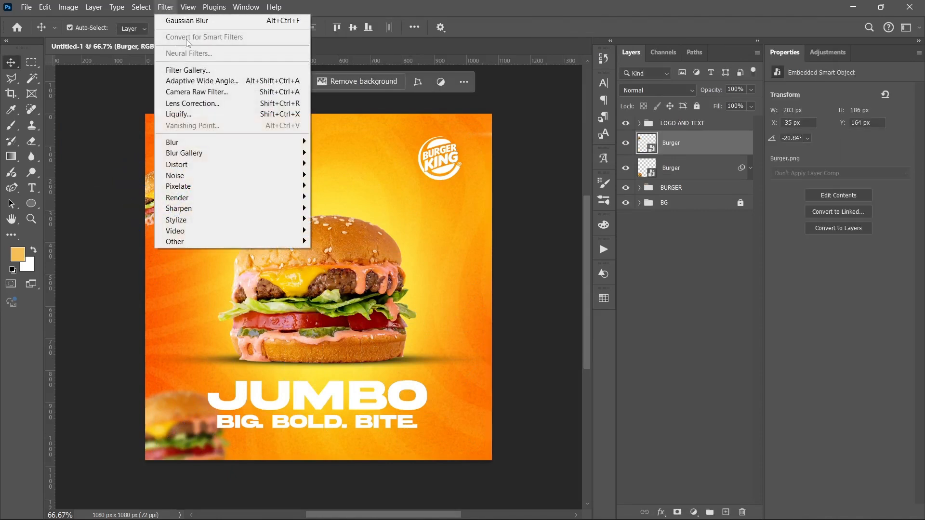
pyautogui.moveTo(212, 151)
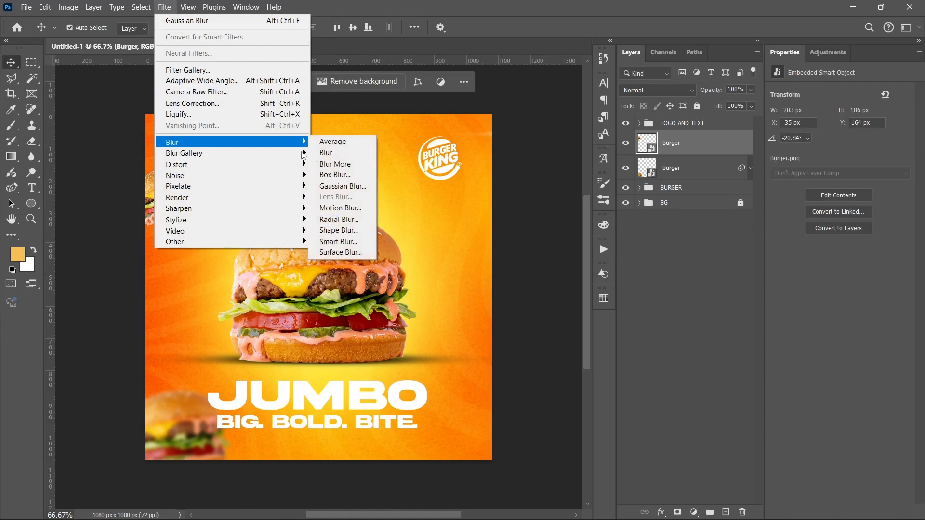
pyautogui.click(350, 211)
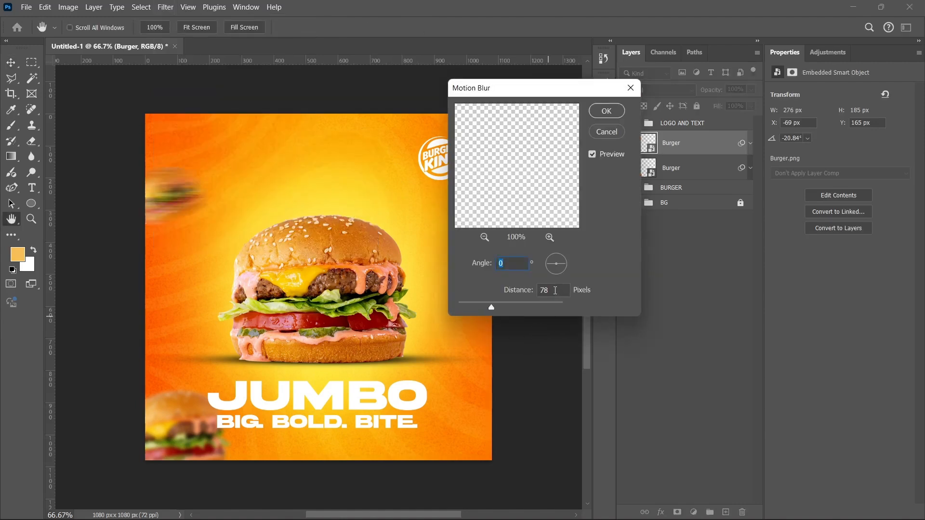
pyautogui.click(620, 112)
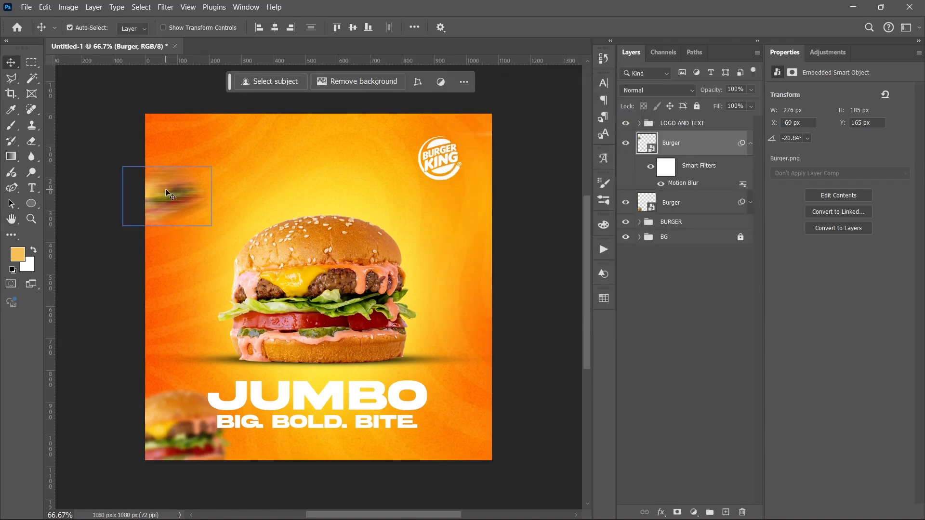
# - Duplicate the motion-blurred burger onto the canvas's right edge beside the headline and rotate the copy to 38.09°
pyautogui.moveTo(166, 193); pyautogui.dragTo(482, 368)
pyautogui.hotkey('ctrl', 't')
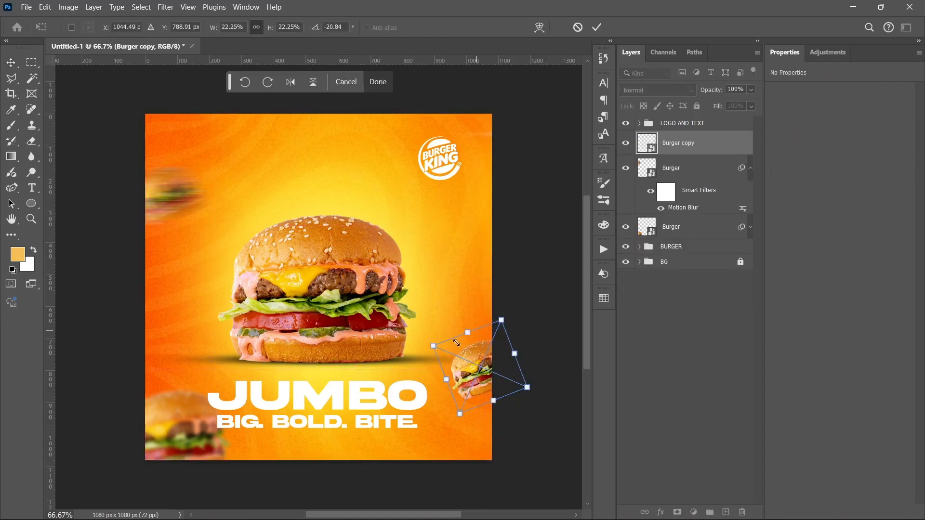
pyautogui.moveTo(472, 315); pyautogui.dragTo(503, 343)
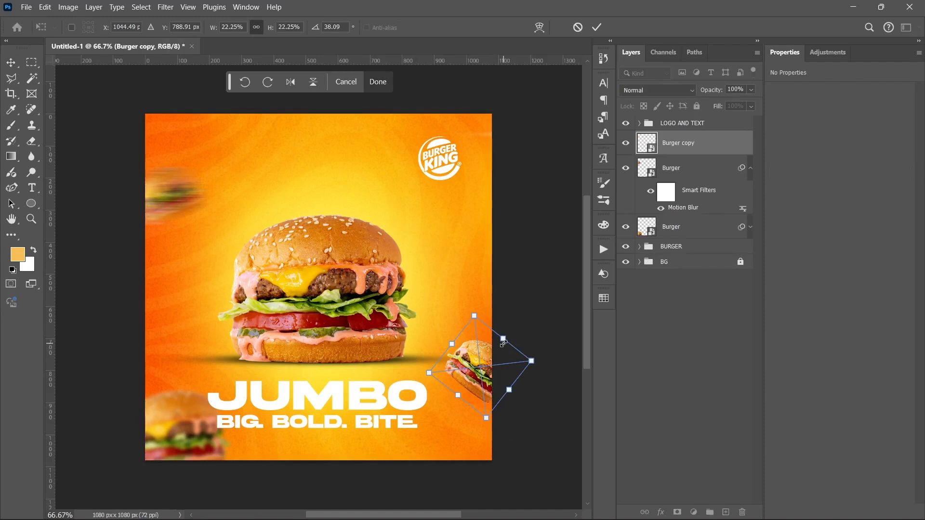
pyautogui.press('Return')
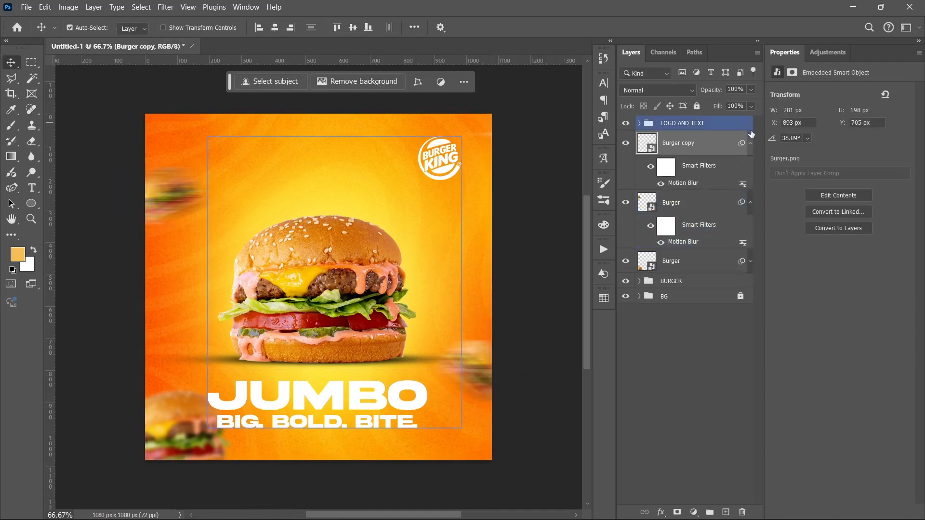
# - Collapse the smart filter lists of the three blurred burger layers
pyautogui.click(751, 144)
pyautogui.click(750, 167)
pyautogui.click(752, 193)
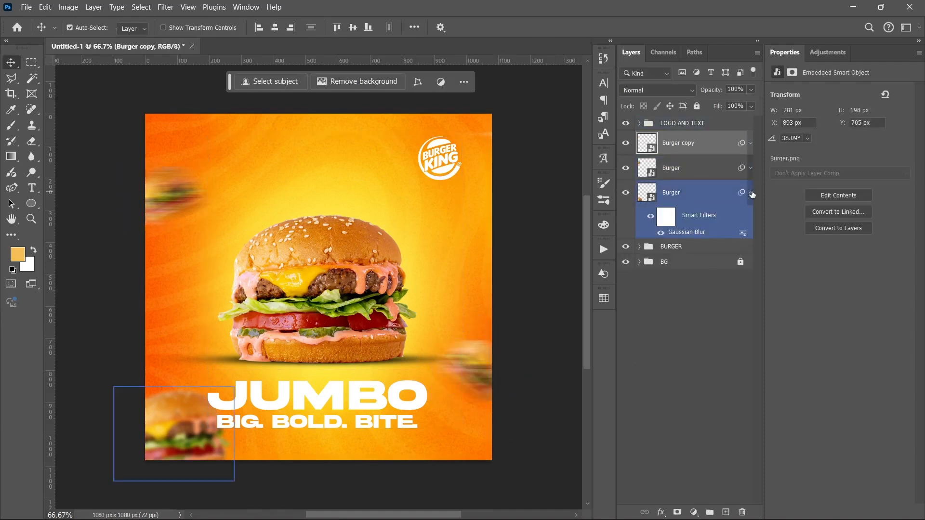
pyautogui.click(753, 193)
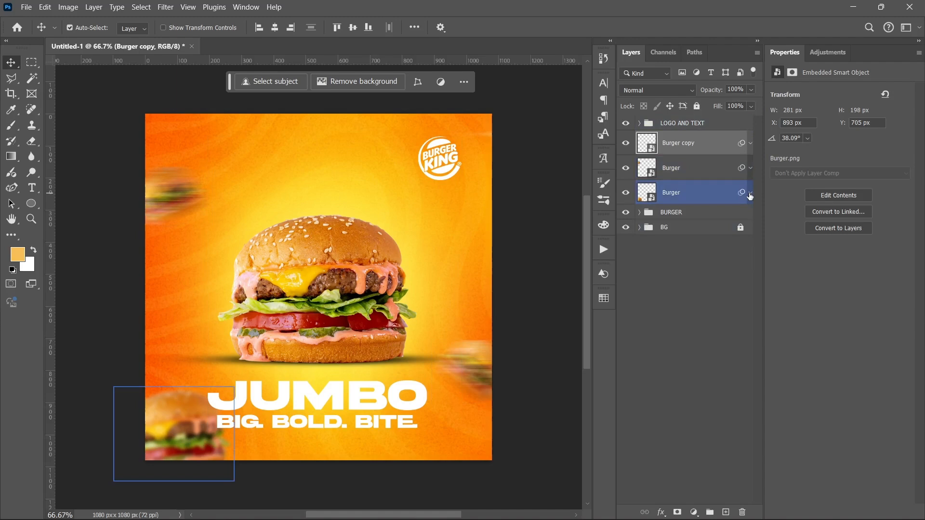
# - Group the three blurred burger layers and name the group BLURRED BURGERS
pyautogui.click(715, 194)
pyautogui.keyDown('shift'); pyautogui.click(694, 141); pyautogui.keyUp('shift')
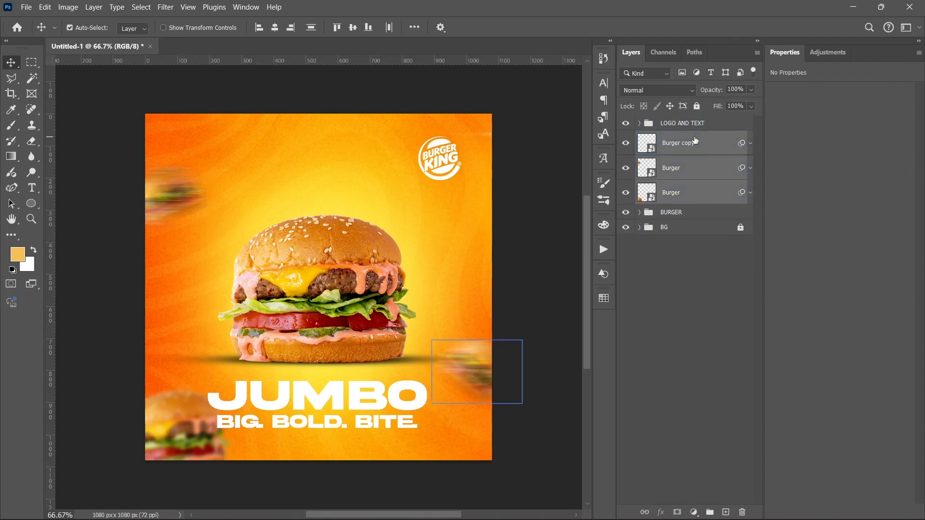
pyautogui.hotkey('ctrl', 'g')
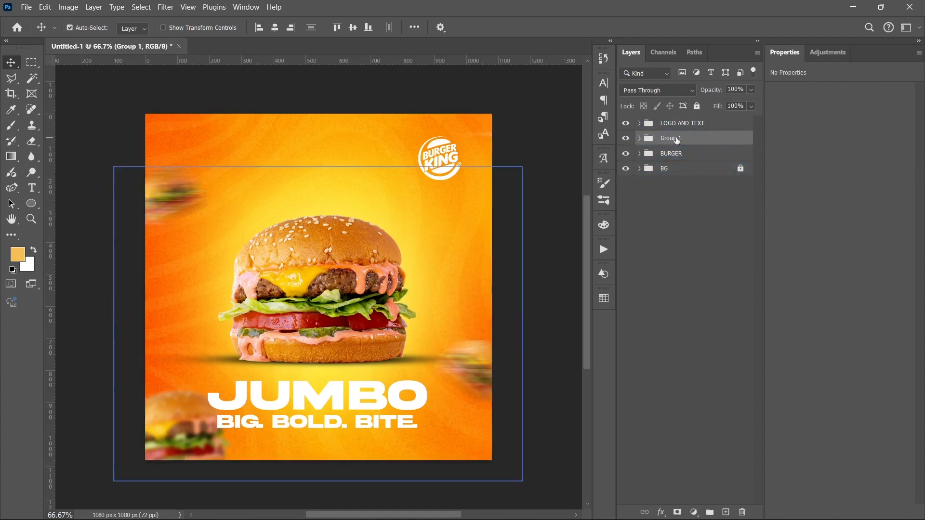
pyautogui.doubleClick(677, 138)
pyautogui.write('BLURRED BURGERS')
pyautogui.press('Return')
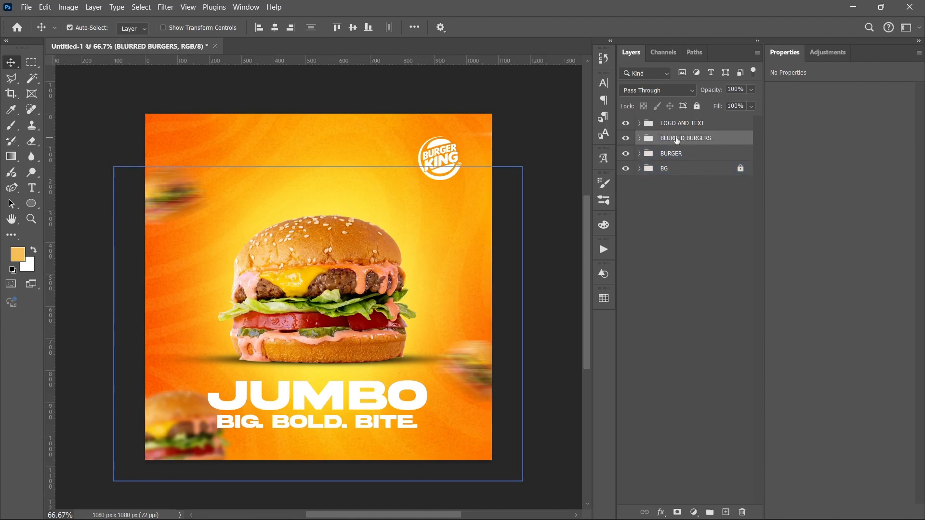
# - Add a Curves adjustment layer above the LOGO AND TEXT group and remove its layer mask
pyautogui.click(678, 227)
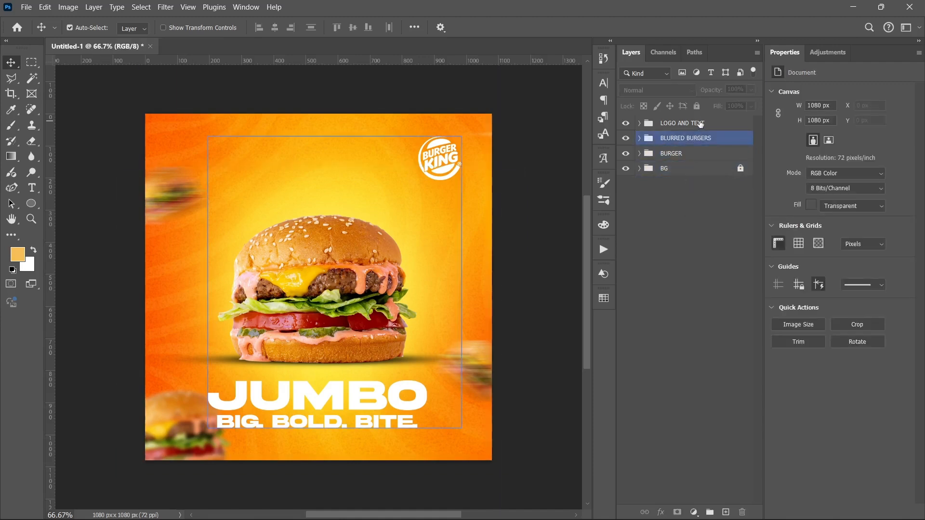
pyautogui.click(695, 126)
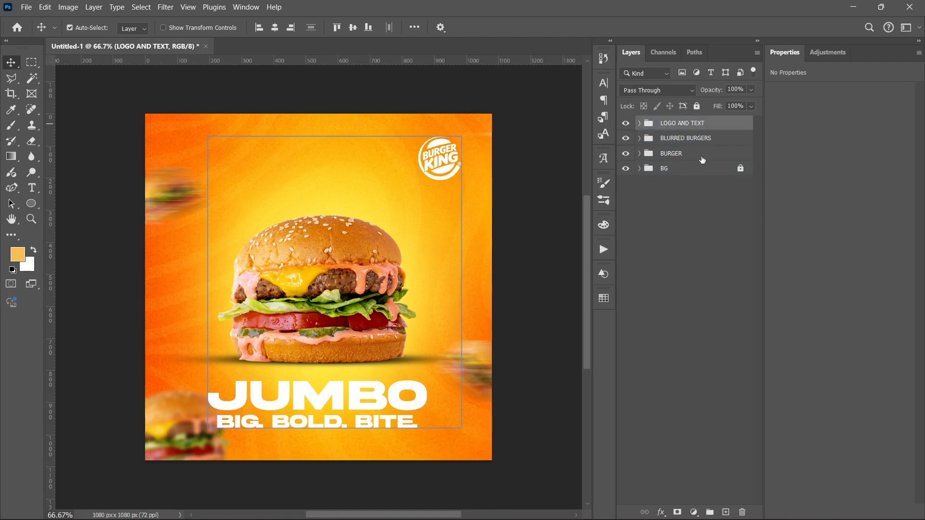
pyautogui.click(698, 510)
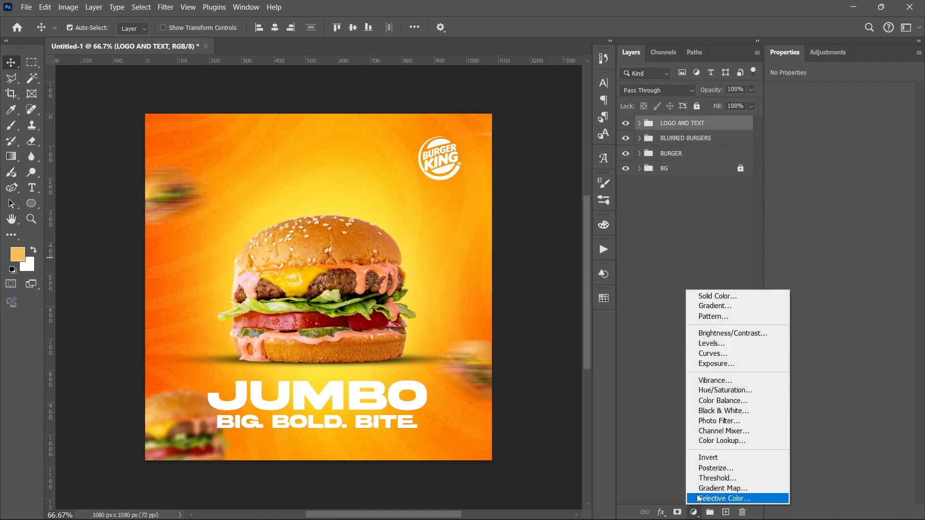
pyautogui.click(713, 357)
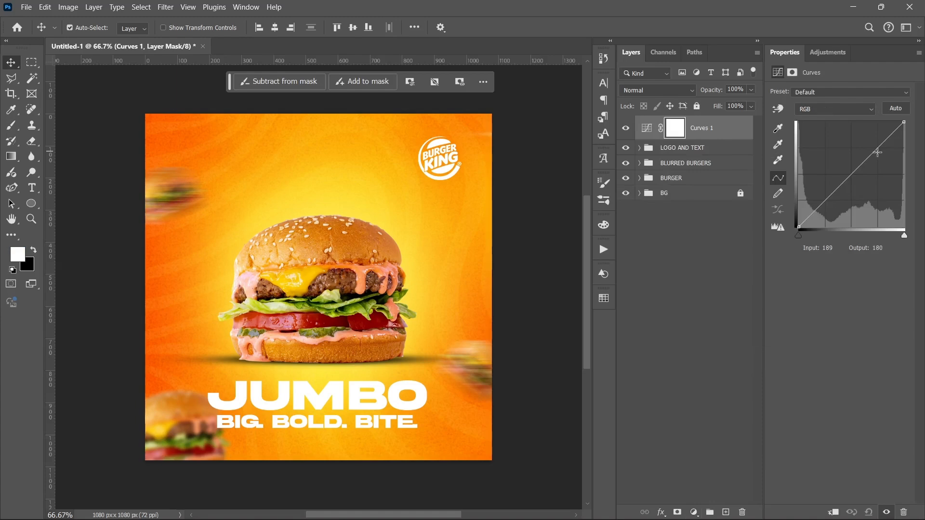
pyautogui.click(680, 215)
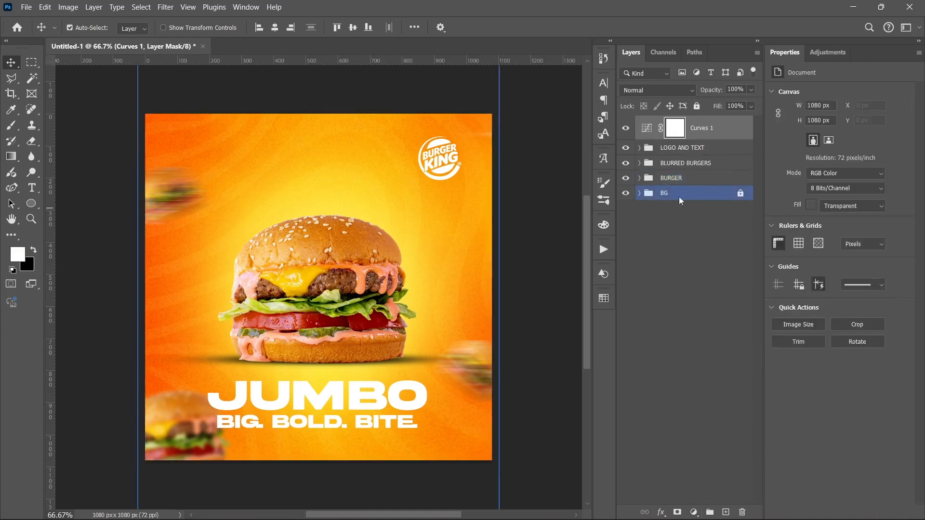
pyautogui.click(653, 129)
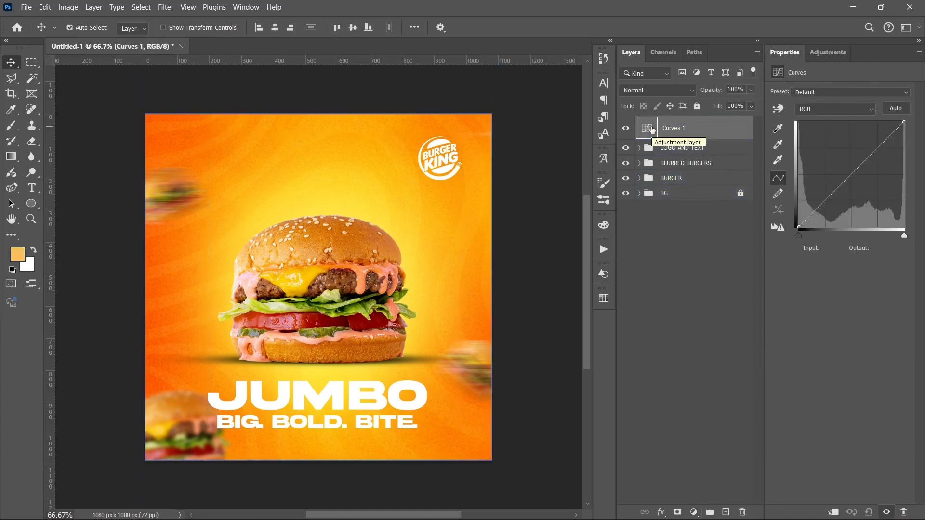
# - Open the main burger in the Camera Raw Filter and set Contrast +26, Highlights -21, Shadows +22 and Whites +5
pyautogui.click(639, 178)
pyautogui.click(663, 199)
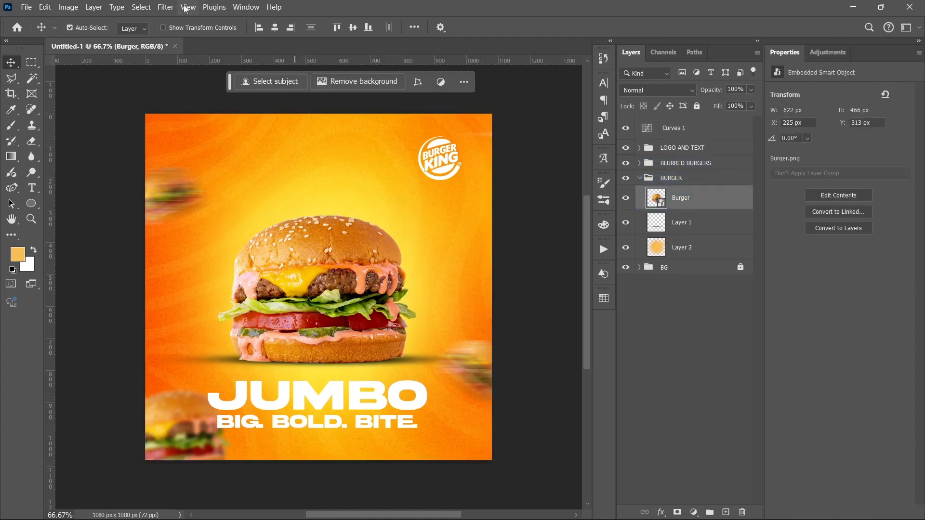
pyautogui.click(165, 7)
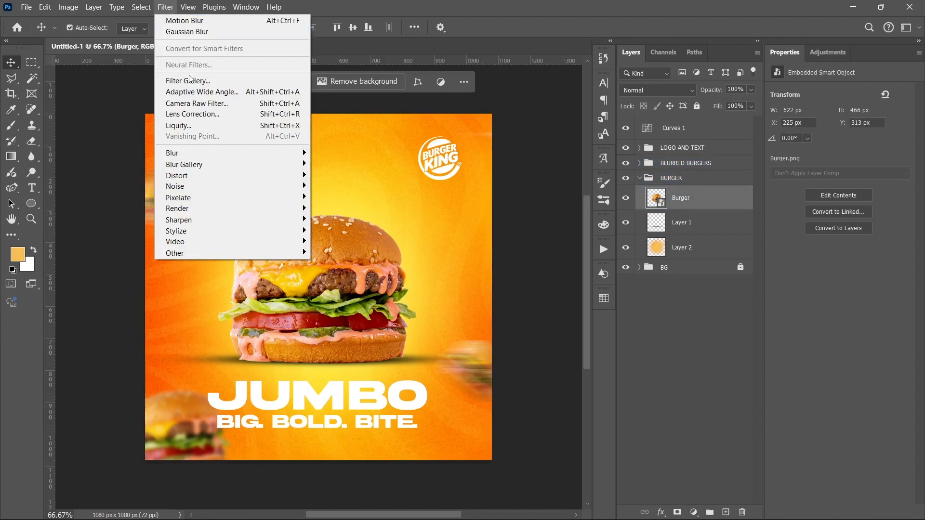
pyautogui.click(194, 100)
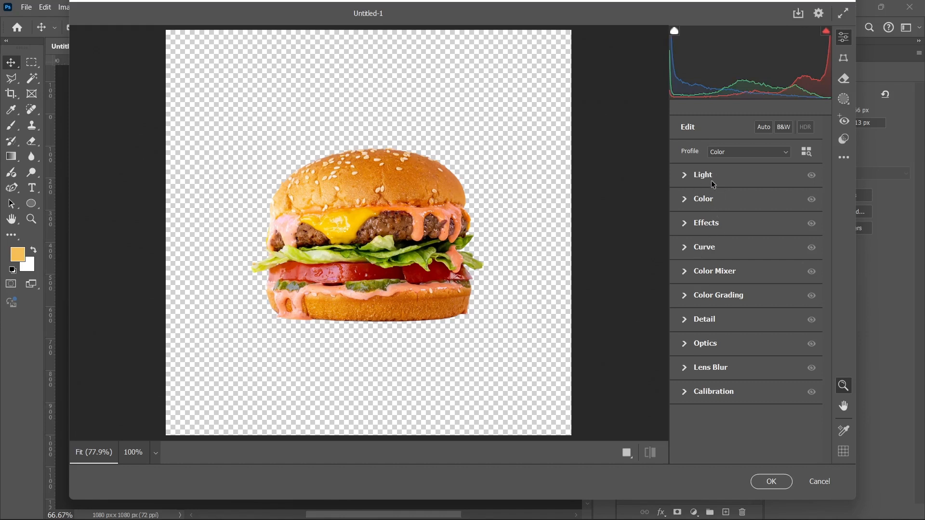
pyautogui.click(711, 178)
pyautogui.moveTo(747, 221); pyautogui.dragTo(733, 242)
pyautogui.moveTo(747, 279); pyautogui.dragTo(761, 259)
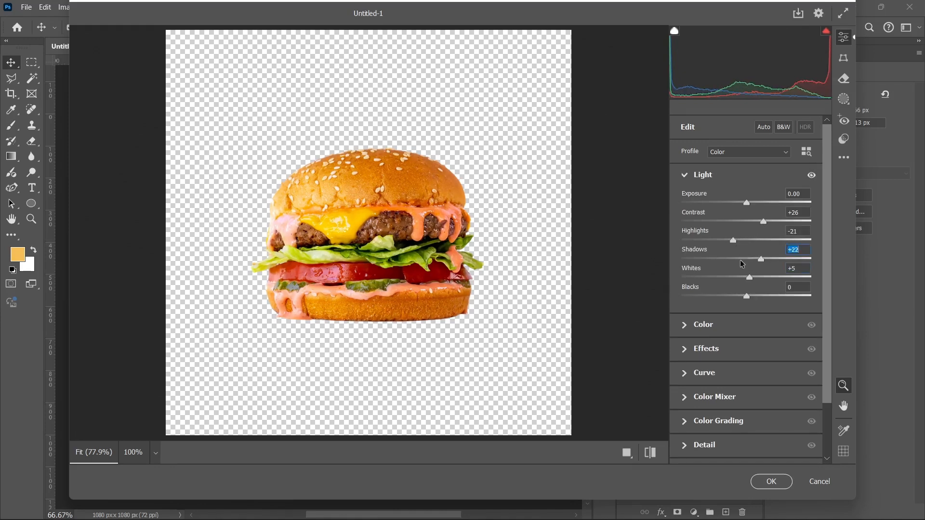
# - Set the main burger's Texture to +100 in the Camera Raw effects
pyautogui.click(718, 351)
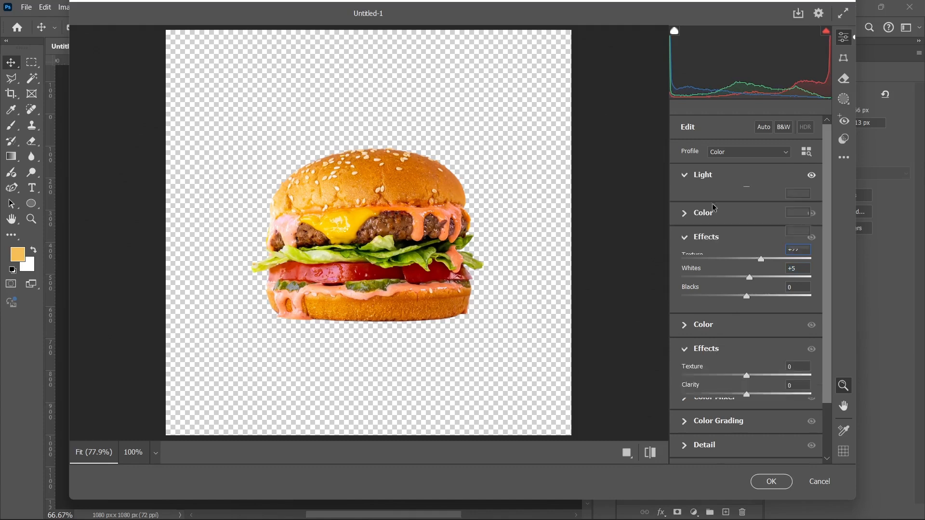
pyautogui.scroll(2, 704, 198)
pyautogui.click(700, 136)
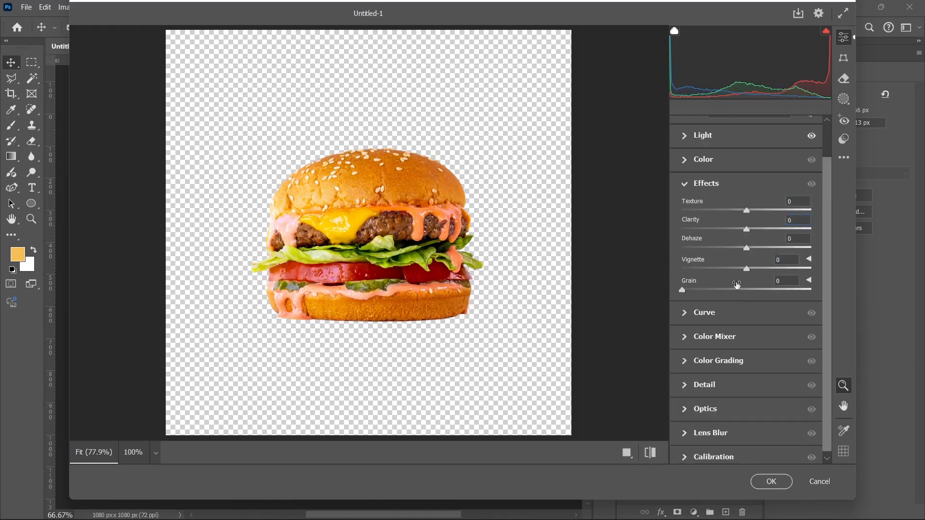
pyautogui.moveTo(746, 212); pyautogui.dragTo(870, 234)
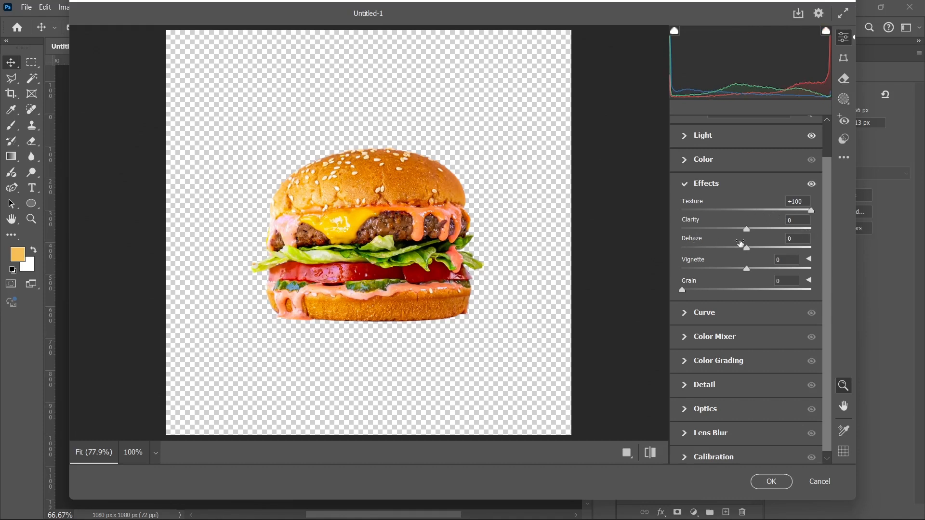
# - Add slight Sharpening to the burger in Camera Raw, apply the filter and collapse the layer's smart filter list
pyautogui.click(715, 318)
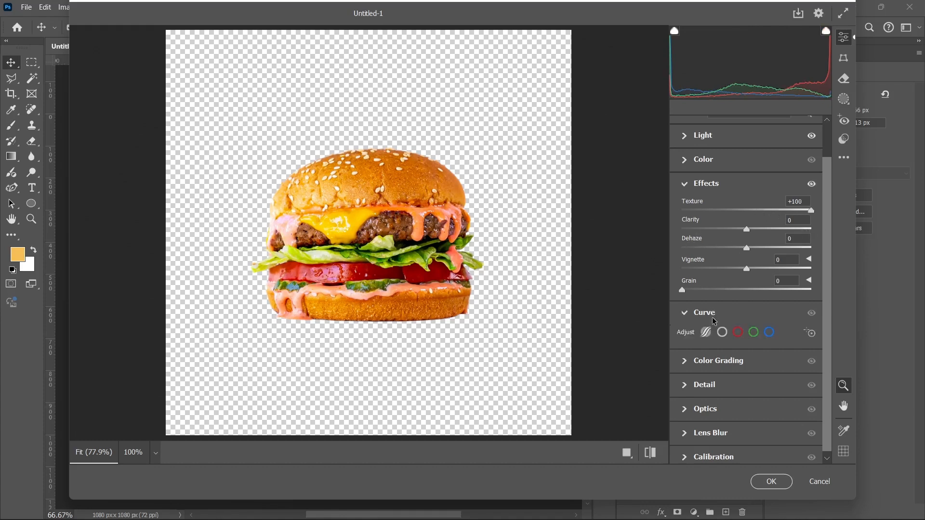
pyautogui.click(712, 161)
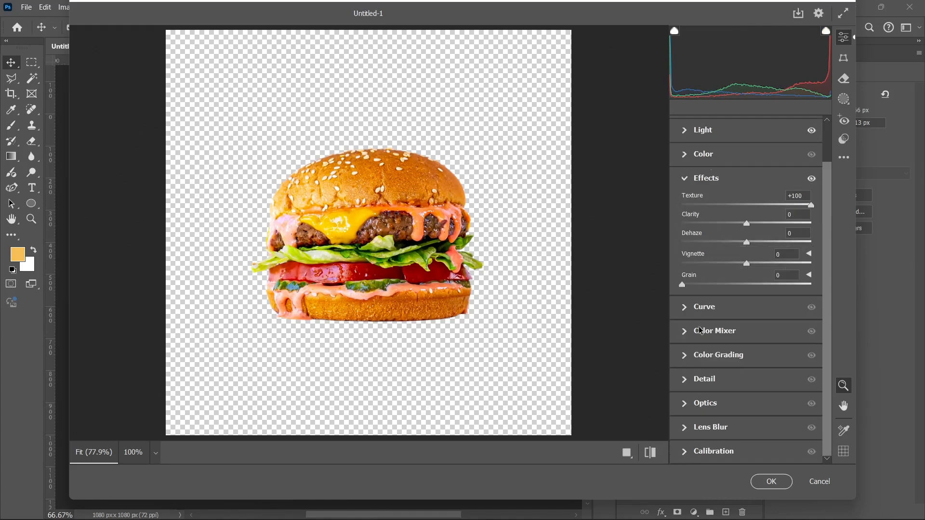
pyautogui.click(698, 378)
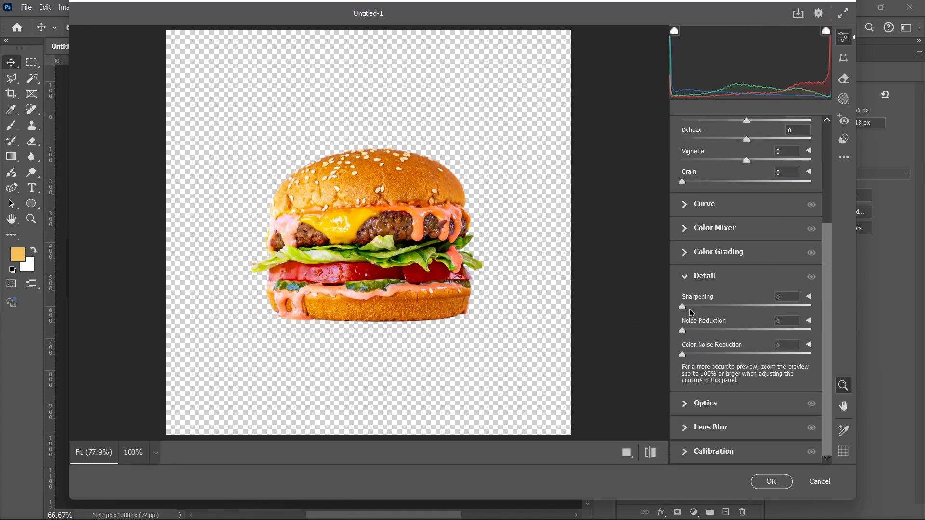
pyautogui.moveTo(682, 306); pyautogui.dragTo(690, 307)
pyautogui.click(779, 488)
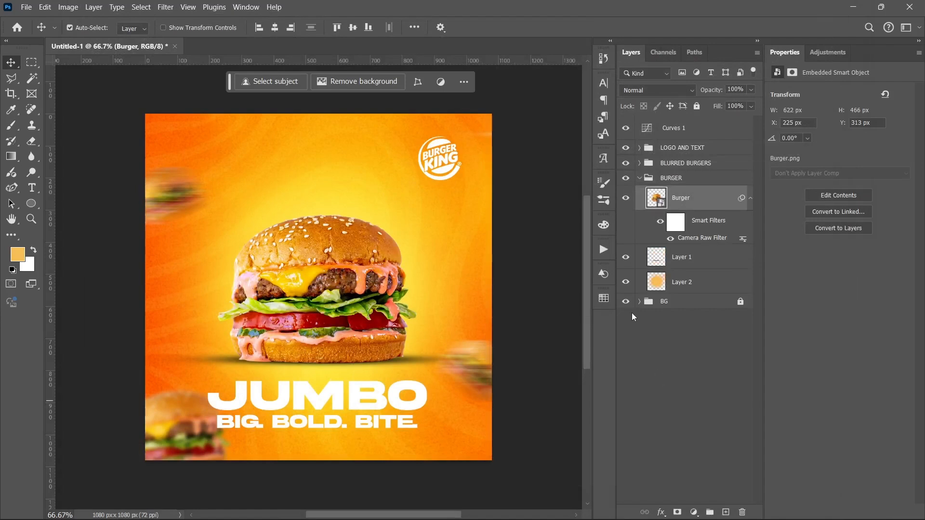
pyautogui.click(751, 198)
# - Nudge Layer 1, the shadow beneath the burger, up by about 3 px
pyautogui.click(721, 230)
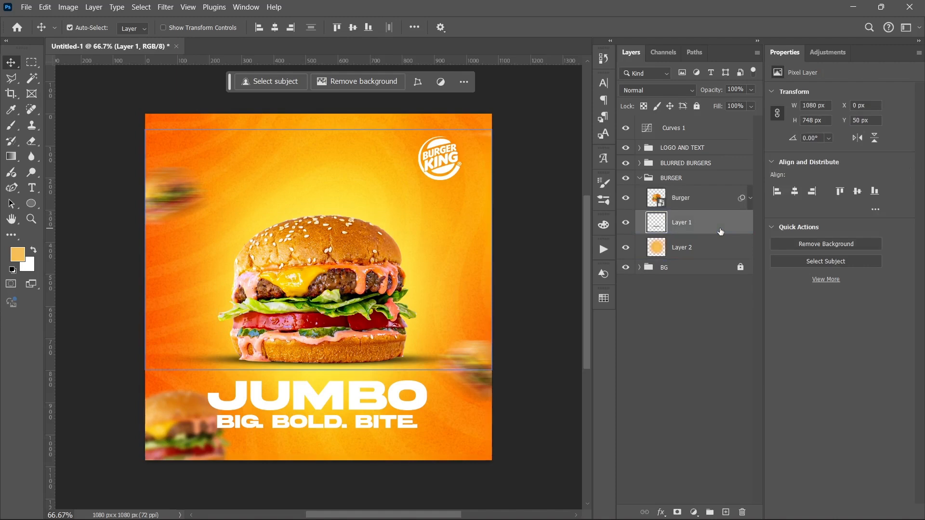
pyautogui.press('Up')
pyautogui.press('Up')
pyautogui.press('Up')
pyautogui.press('Up')
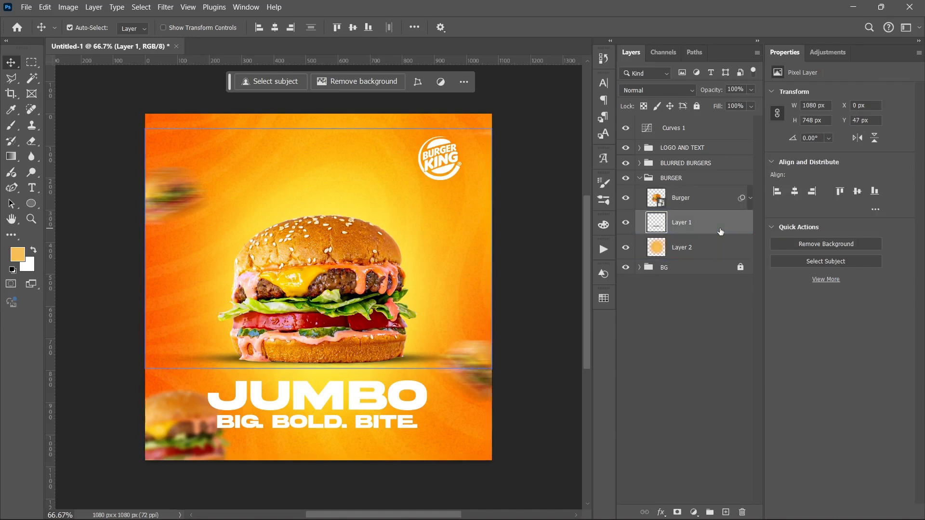
# - Add a Hue/Saturation adjustment above the Burger layer, set Saturation to +21 and clip it to the burger
pyautogui.click(720, 204)
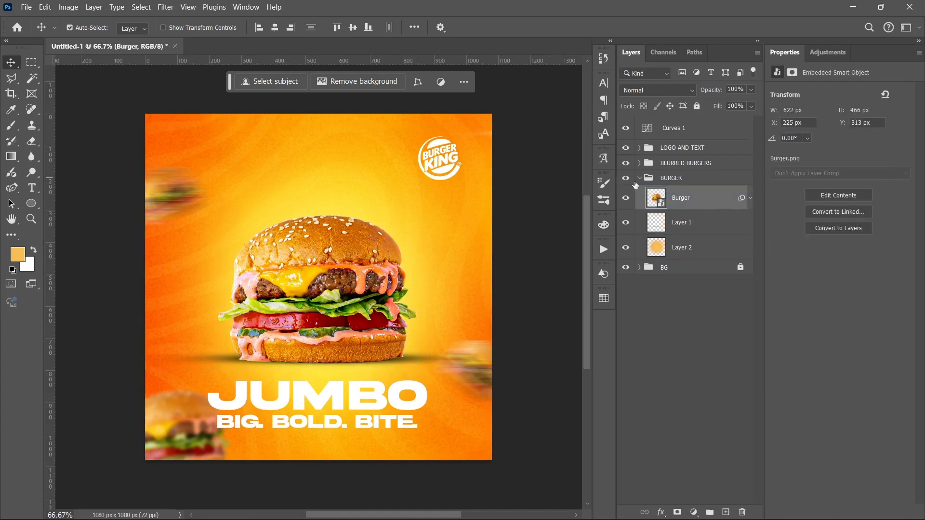
pyautogui.click(640, 178)
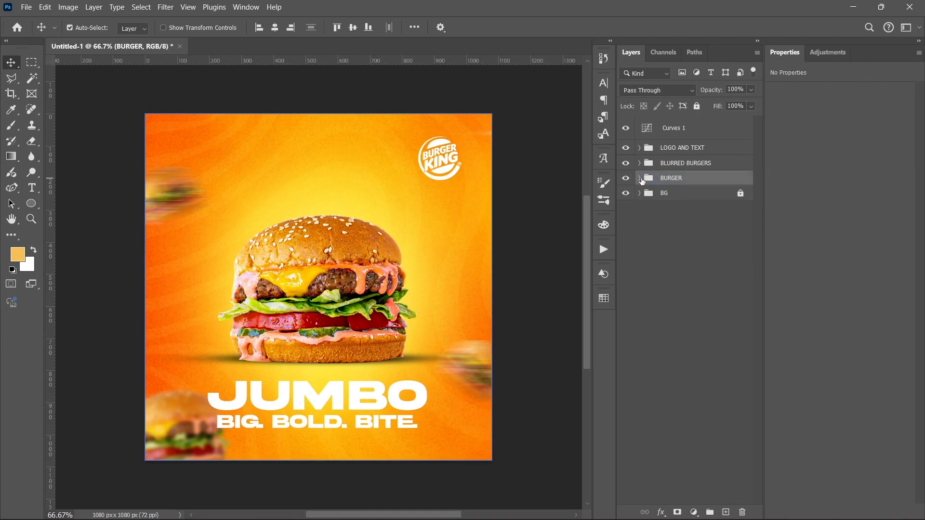
pyautogui.click(640, 178)
pyautogui.click(712, 206)
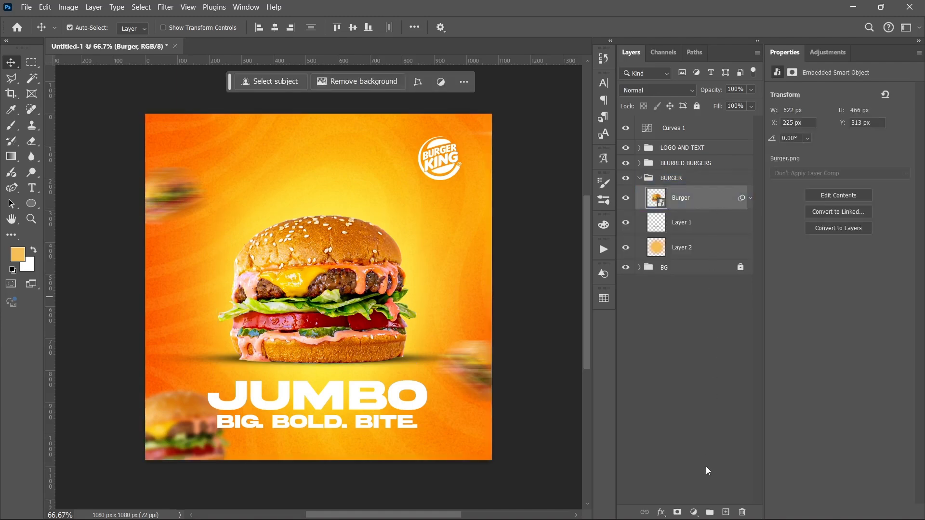
pyautogui.click(693, 513)
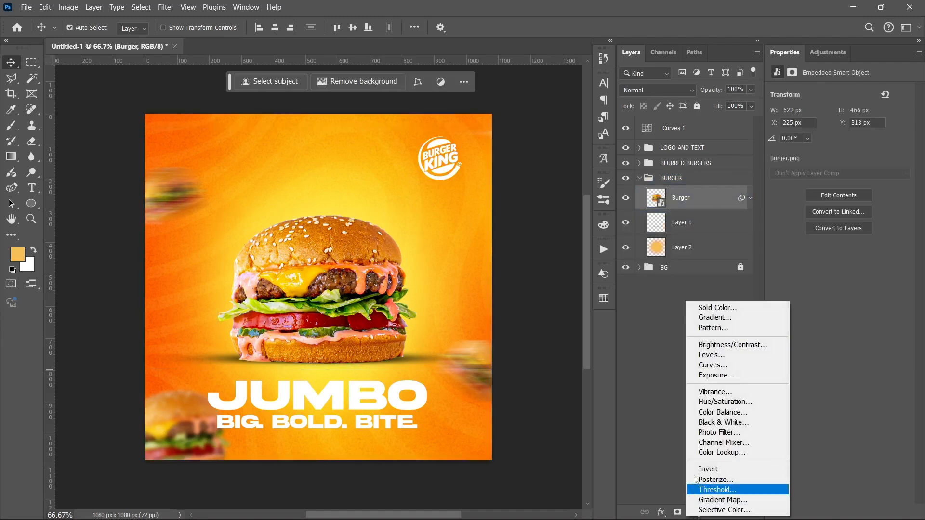
pyautogui.click(712, 401)
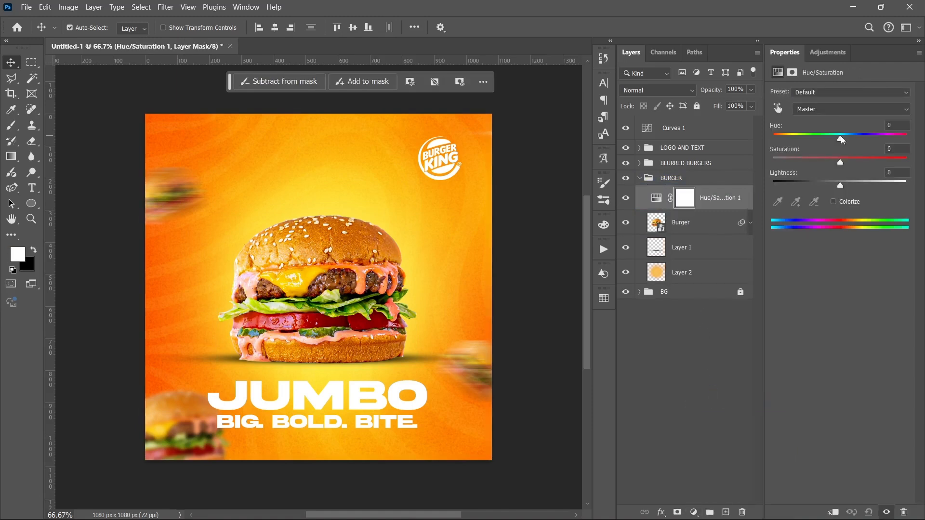
pyautogui.moveTo(842, 138); pyautogui.dragTo(854, 162)
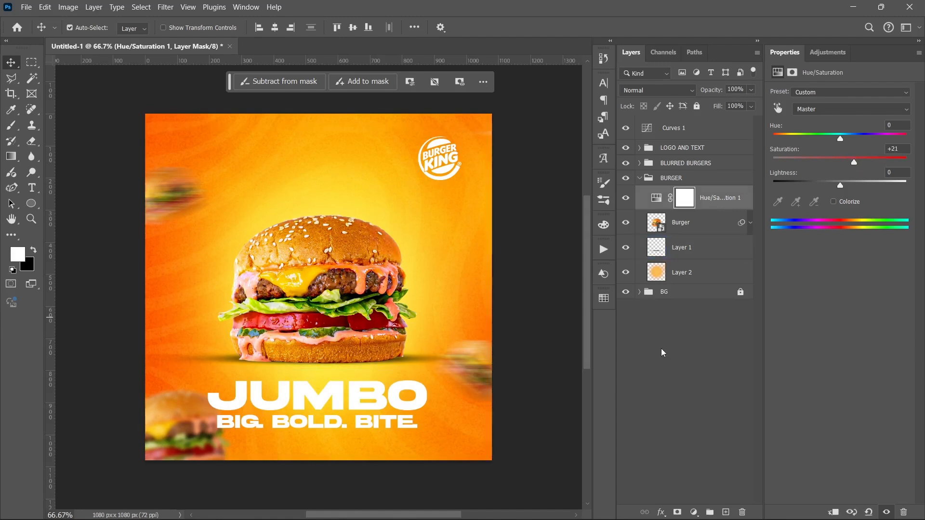
pyautogui.click(834, 512)
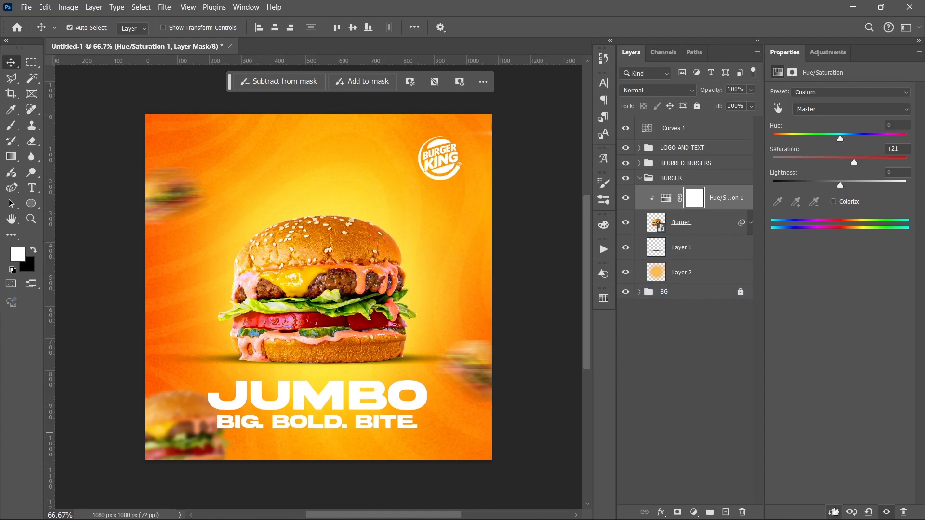
# - Collapse the BURGER group and delete the existing Curves adjustment layer
pyautogui.click(680, 178)
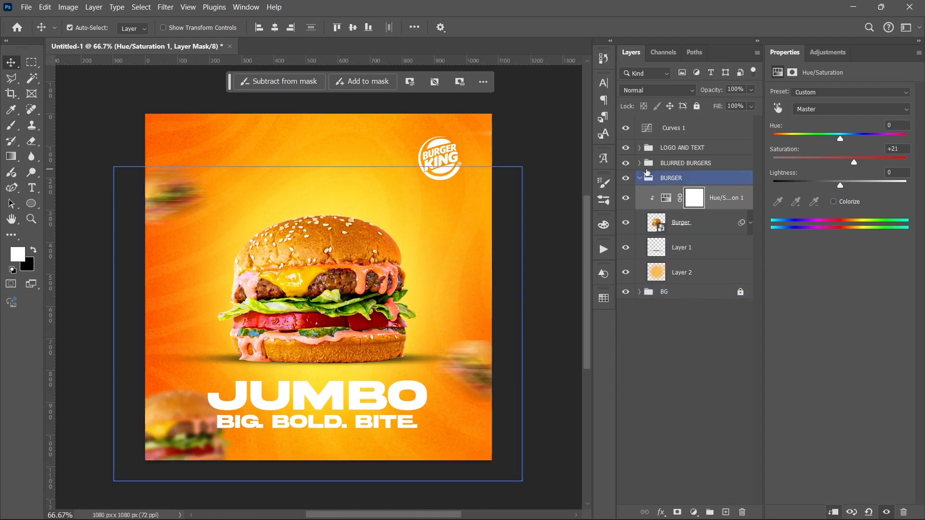
pyautogui.click(639, 178)
pyautogui.click(657, 269)
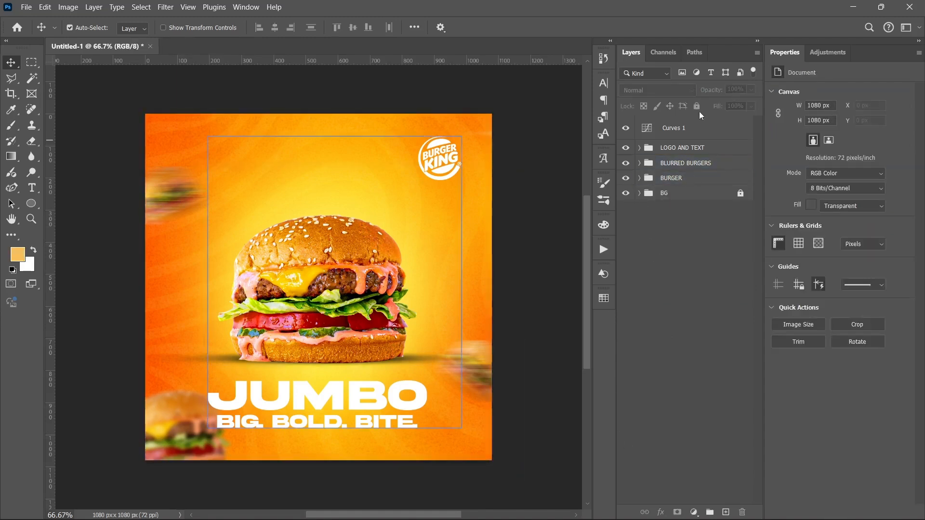
pyautogui.click(701, 131)
pyautogui.press('Delete')
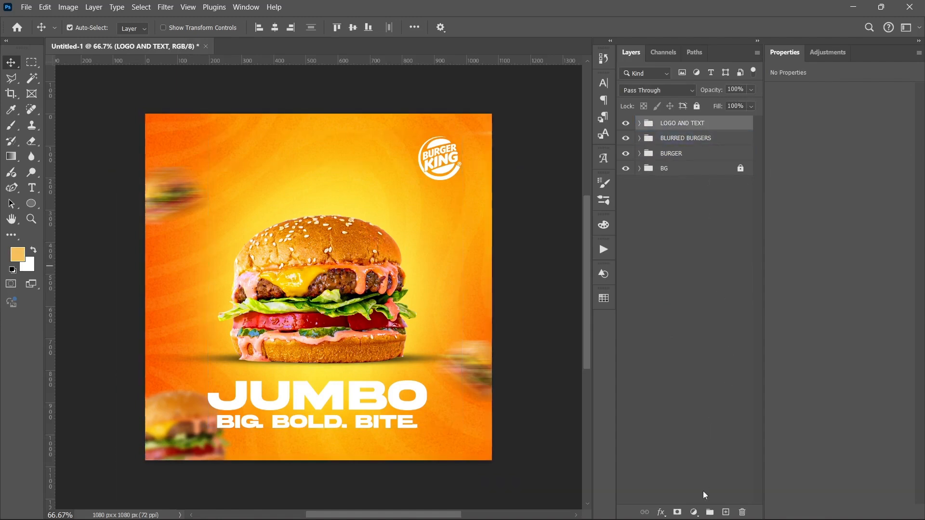
# - Add a Curves adjustment above LOGO AND TEXT, mapping input 192 to 206 and 72 to 57, and compare before and after
pyautogui.click(694, 513)
pyautogui.click(716, 359)
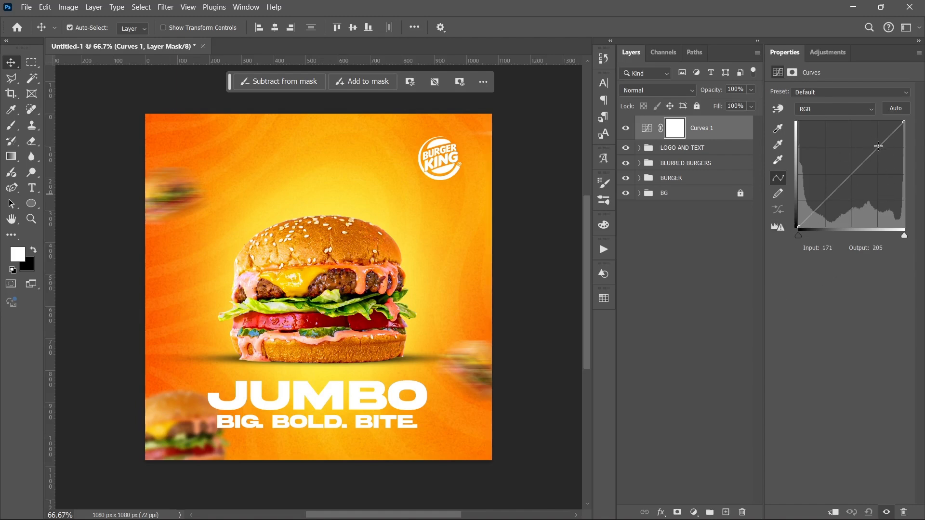
pyautogui.moveTo(878, 147); pyautogui.dragTo(878, 140)
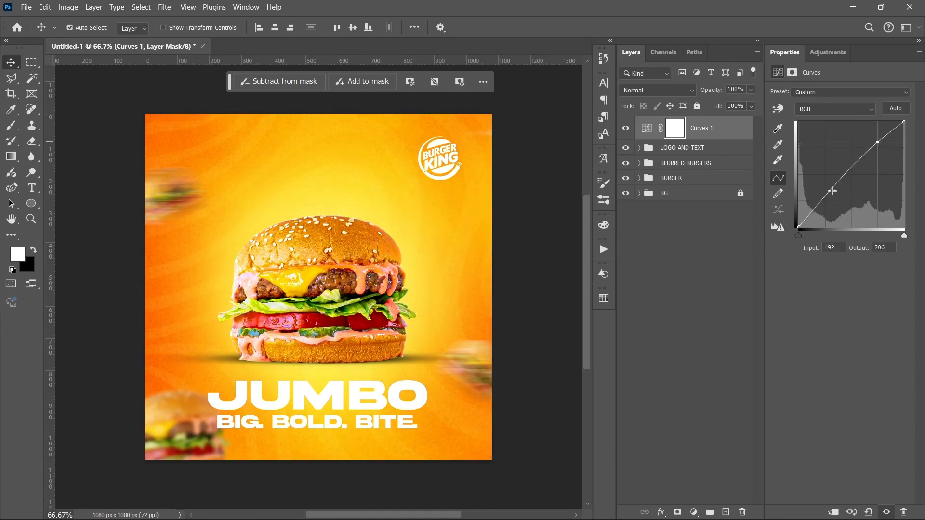
pyautogui.moveTo(827, 198); pyautogui.dragTo(829, 204)
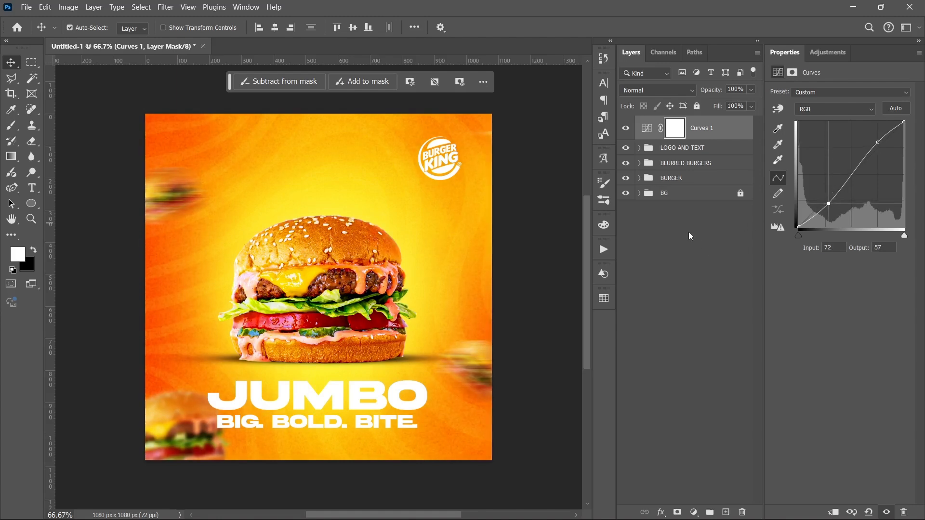
pyautogui.click(625, 131)
pyautogui.click(626, 130)
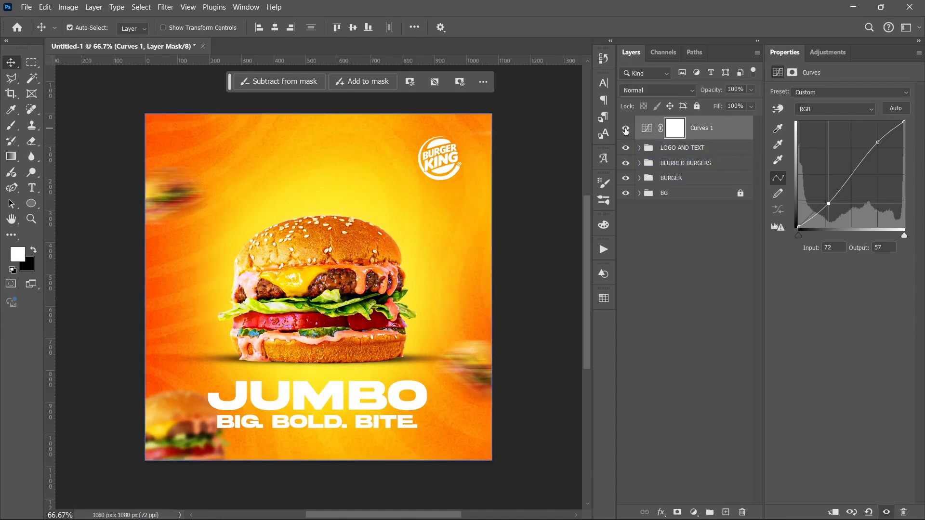
pyautogui.click(625, 130)
pyautogui.click(625, 130)
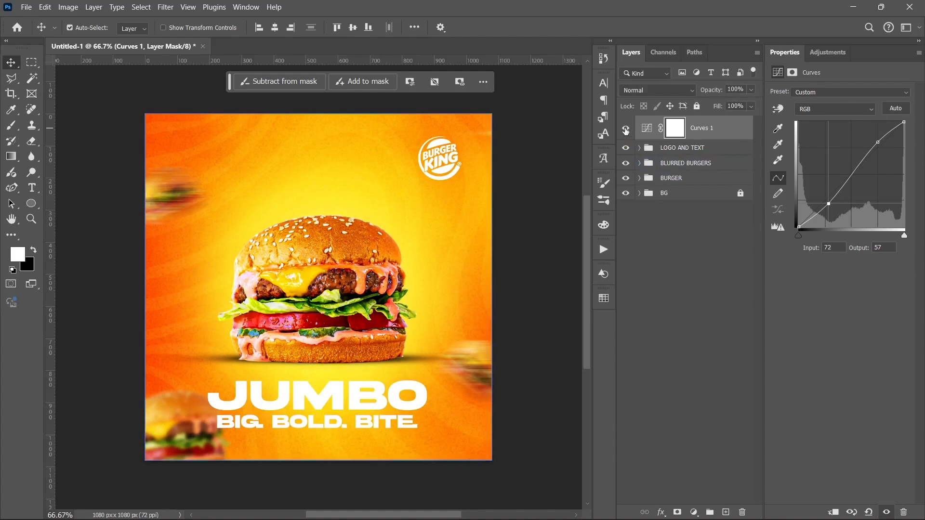
pyautogui.click(667, 260)
# - Add a Color Balance adjustment layer above the Curves layer and shift its midtones toward red
pyautogui.click(724, 128)
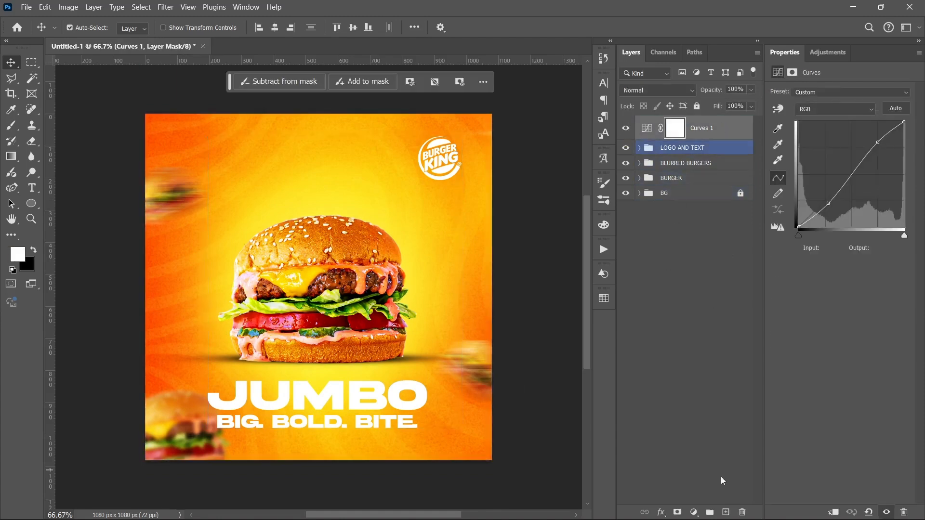
pyautogui.click(694, 512)
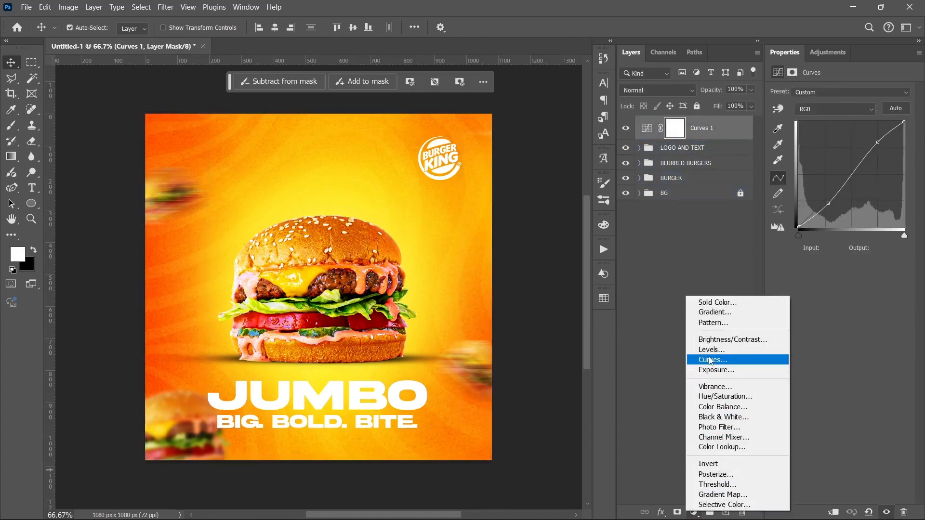
pyautogui.click(724, 408)
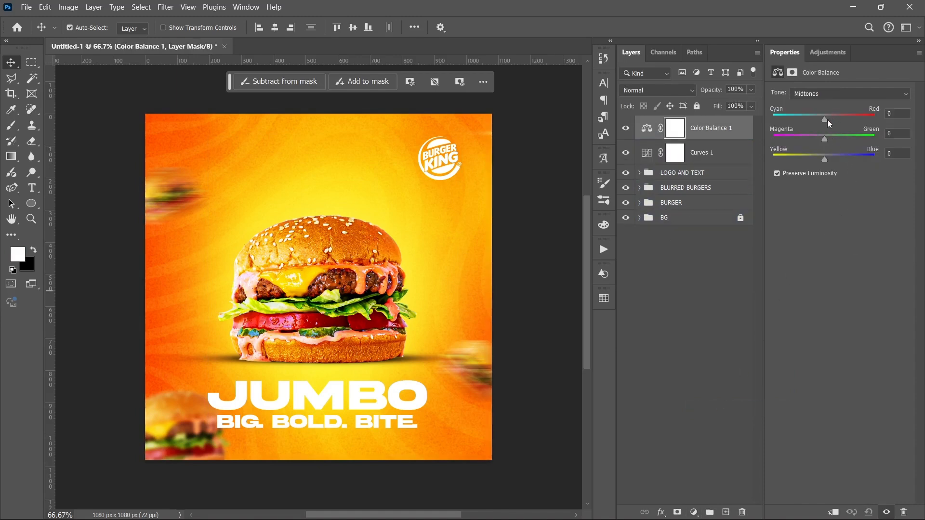
pyautogui.moveTo(825, 121)
pyautogui.mouseDown()
pyautogui.moveTo(803, 116)
pyautogui.moveTo(866, 119)
pyautogui.moveTo(828, 118)
pyautogui.moveTo(837, 118)
pyautogui.mouseUp()
pyautogui.moveTo(824, 140); pyautogui.dragTo(831, 161)
# - Adjust the Color Balance shadows slightly toward red and set the highlights' Yellow–Blue value to -8
pyautogui.click(818, 95)
pyautogui.click(817, 101)
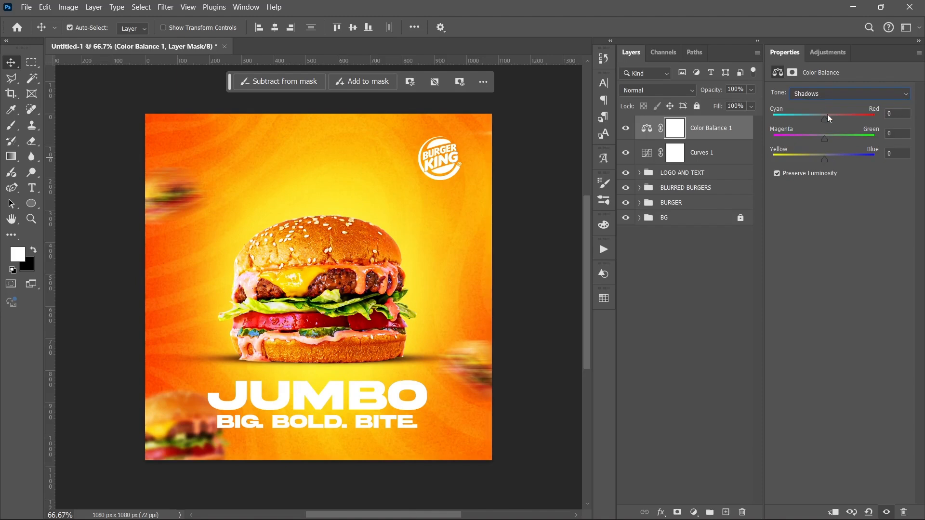
pyautogui.moveTo(825, 117); pyautogui.dragTo(831, 139)
pyautogui.click(816, 94)
pyautogui.click(819, 122)
pyautogui.moveTo(826, 160); pyautogui.dragTo(821, 160)
pyautogui.click(696, 271)
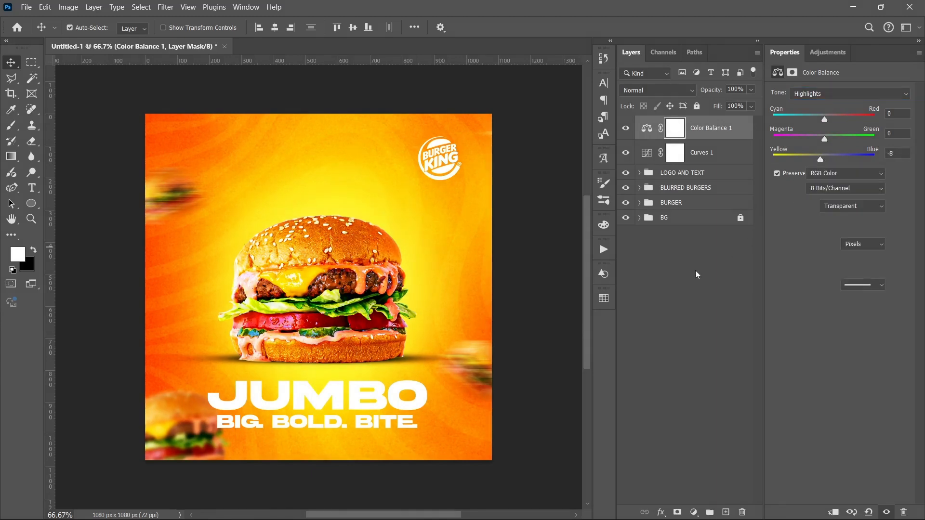
# - Stamp all visible layers into a new layer above Color Balance and convert it to a Smart Object
pyautogui.click(740, 131)
pyautogui.hotkey('ctrl', 'shift', 'alt', 'e')
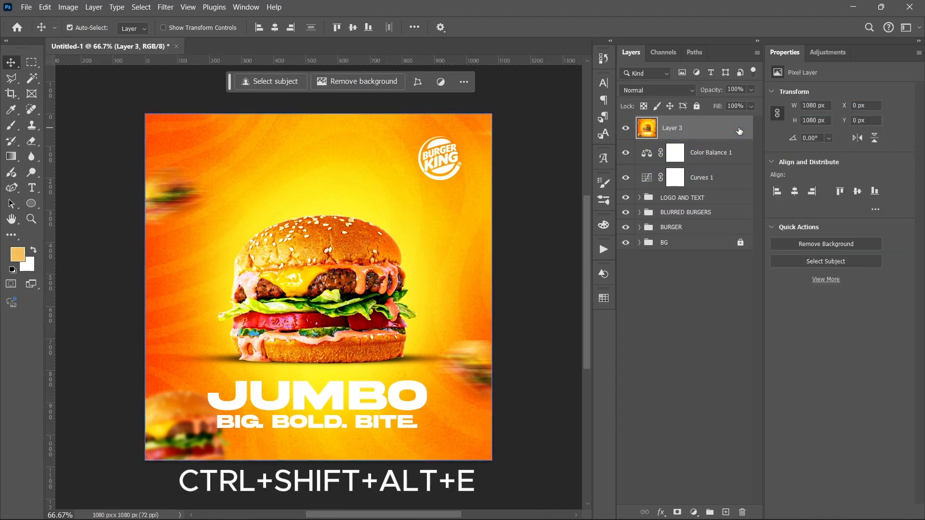
pyautogui.rightClick(739, 131)
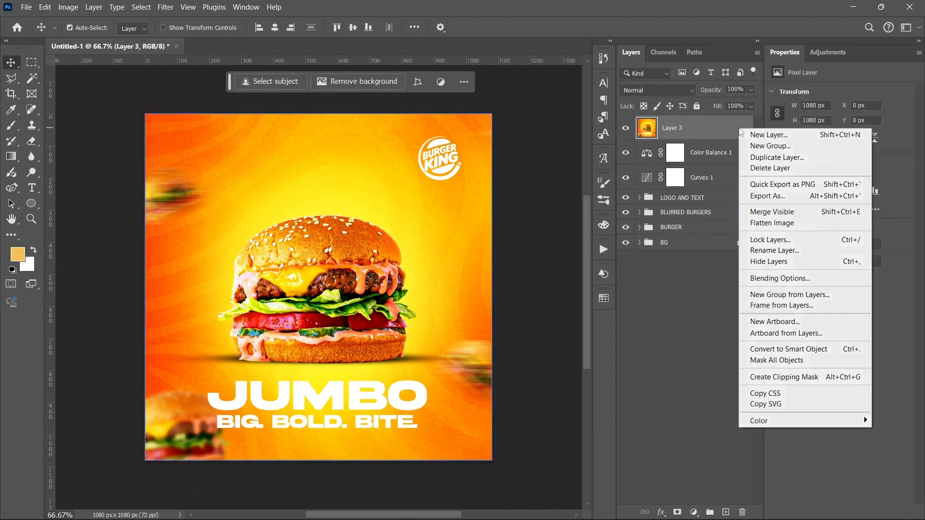
pyautogui.click(785, 350)
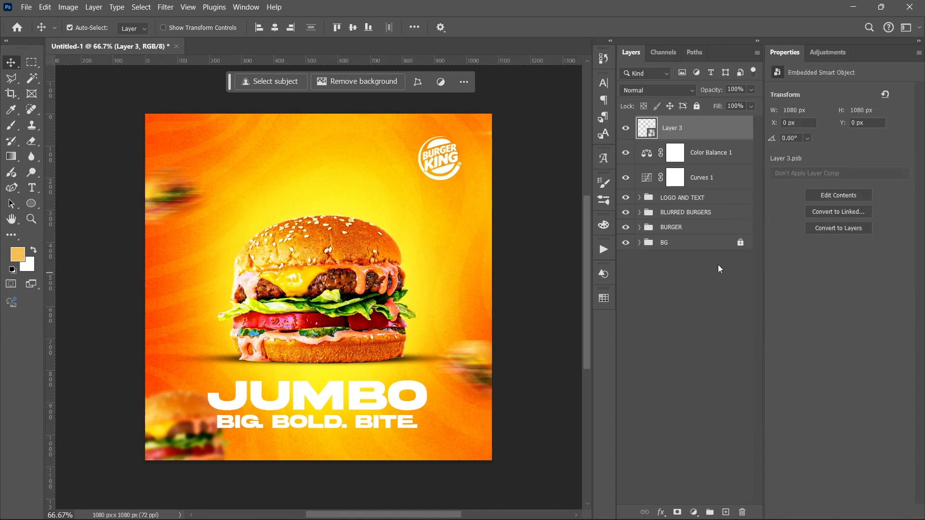
# - Open the Camera Raw Filter on Layer 3 and set Exposure to -0.05, Contrast to +24, Highlights to +16 and Whites to +7
pyautogui.click(167, 7)
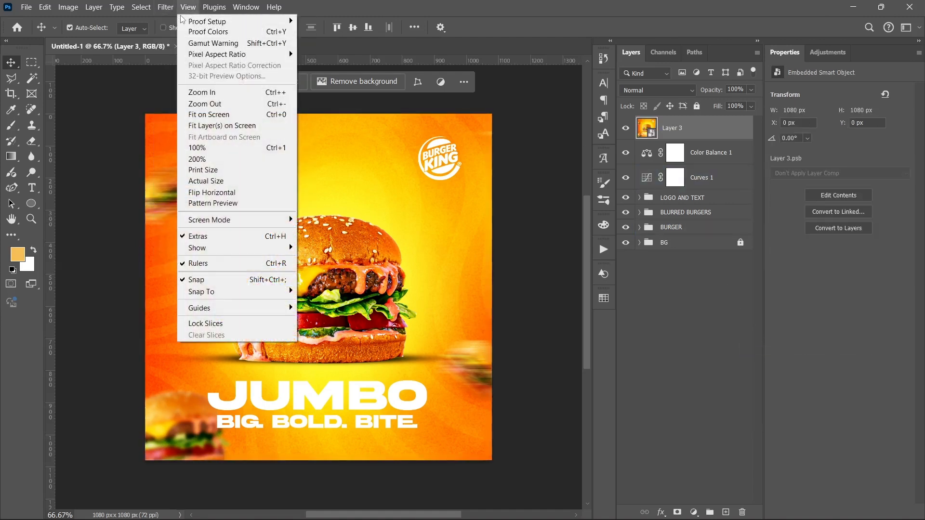
pyautogui.click(171, 19)
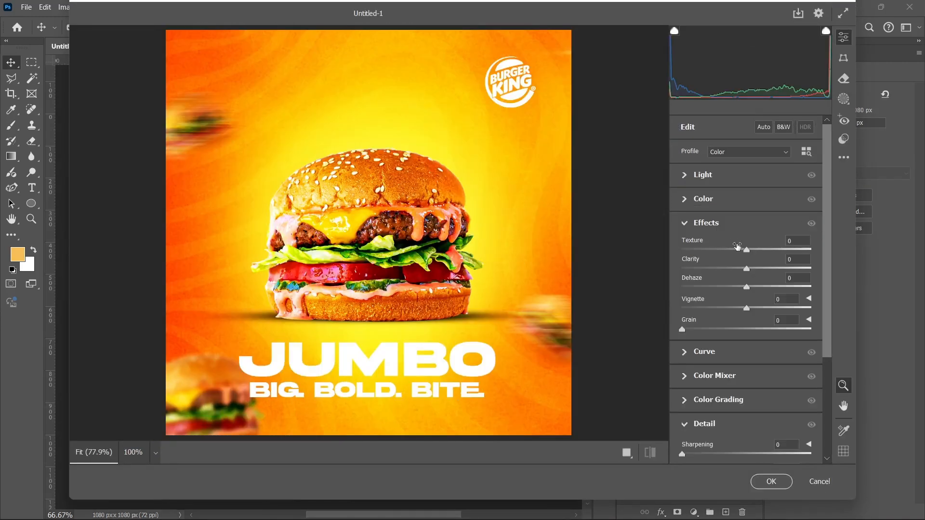
pyautogui.click(712, 181)
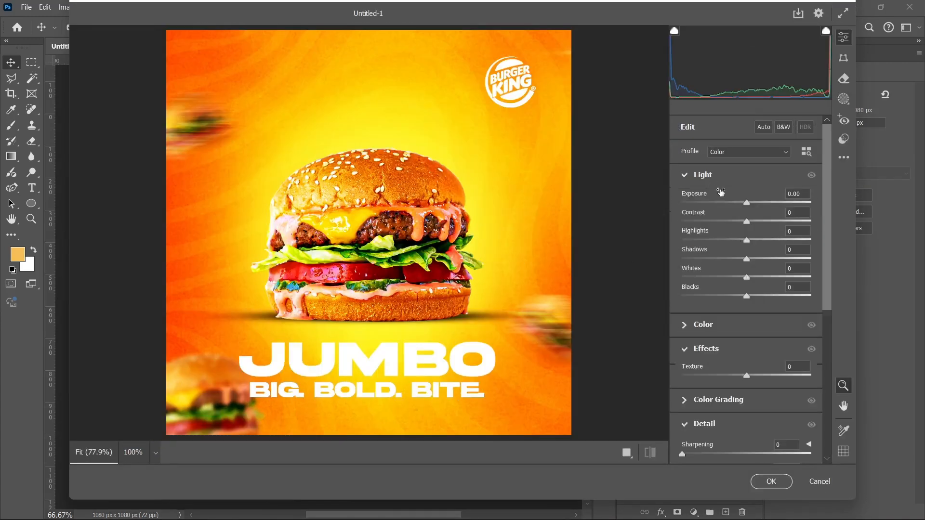
pyautogui.click(745, 206)
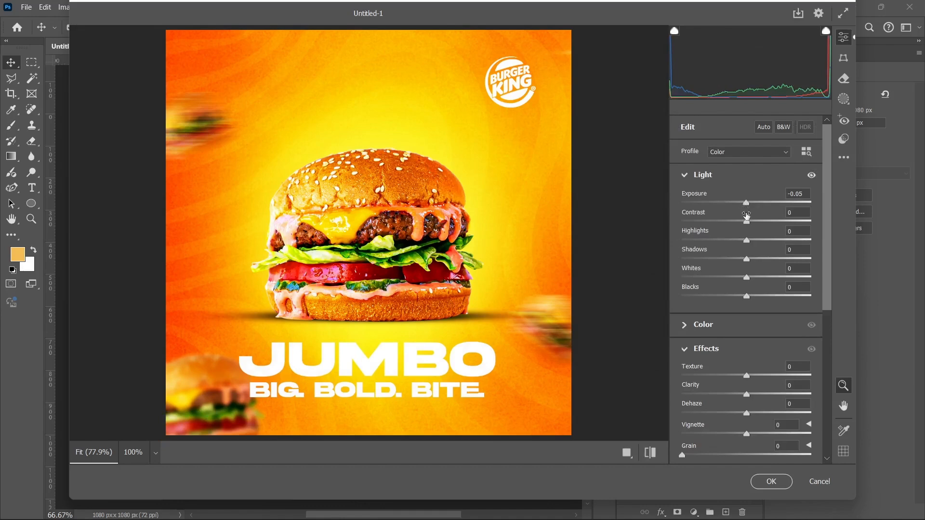
pyautogui.moveTo(747, 222); pyautogui.dragTo(757, 244)
pyautogui.moveTo(747, 278); pyautogui.dragTo(754, 274)
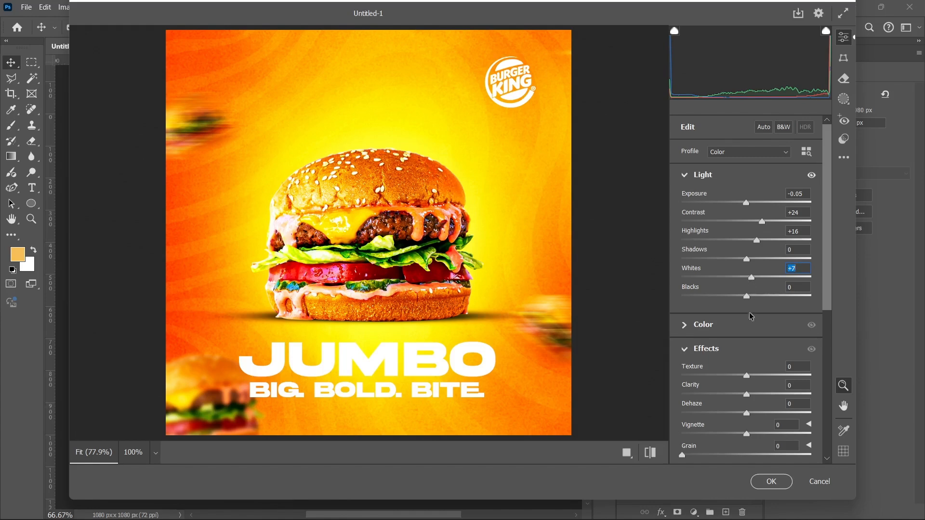
# - Raise the Vibrance slightly in the Camera Raw color settings
pyautogui.click(710, 329)
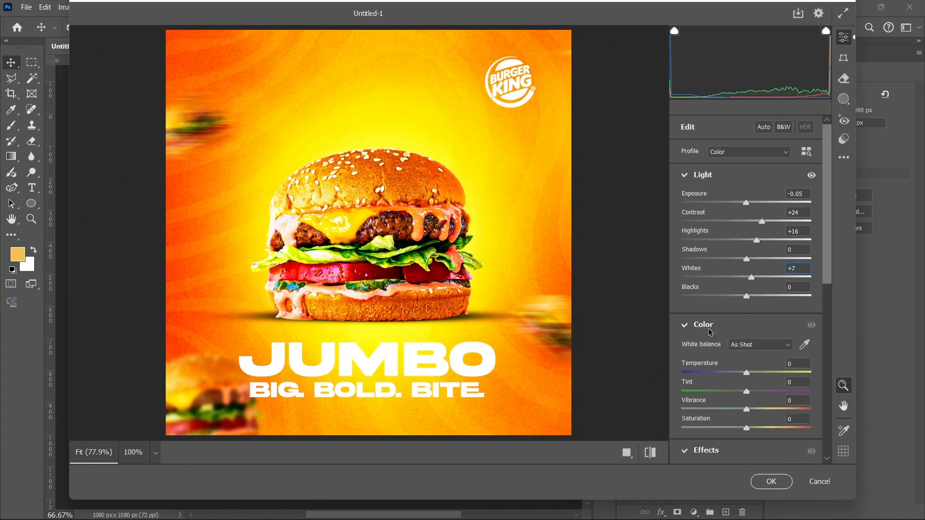
pyautogui.moveTo(748, 408); pyautogui.dragTo(750, 407)
pyautogui.click(715, 334)
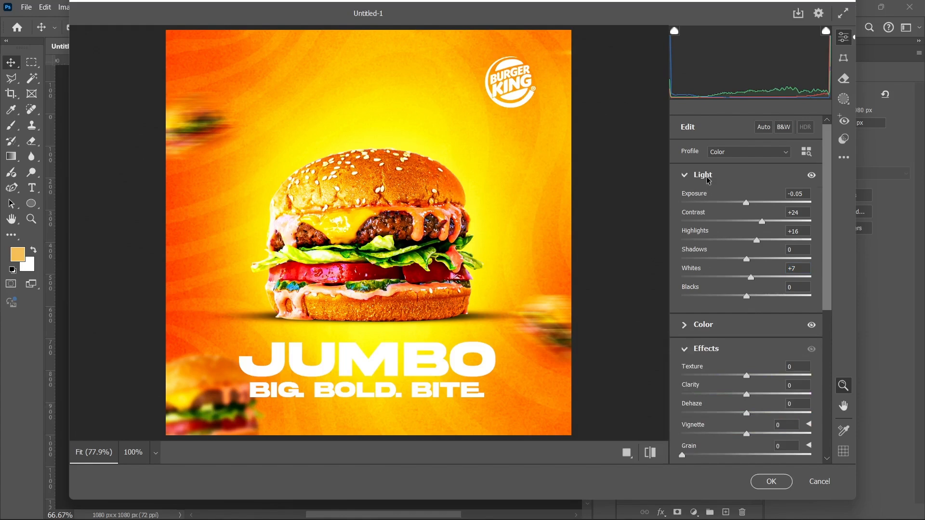
# - Set the Camera Raw effects to Texture +21, Grain 8 and Vignette -14
pyautogui.click(709, 179)
pyautogui.moveTo(750, 250); pyautogui.dragTo(760, 250)
pyautogui.click(695, 330)
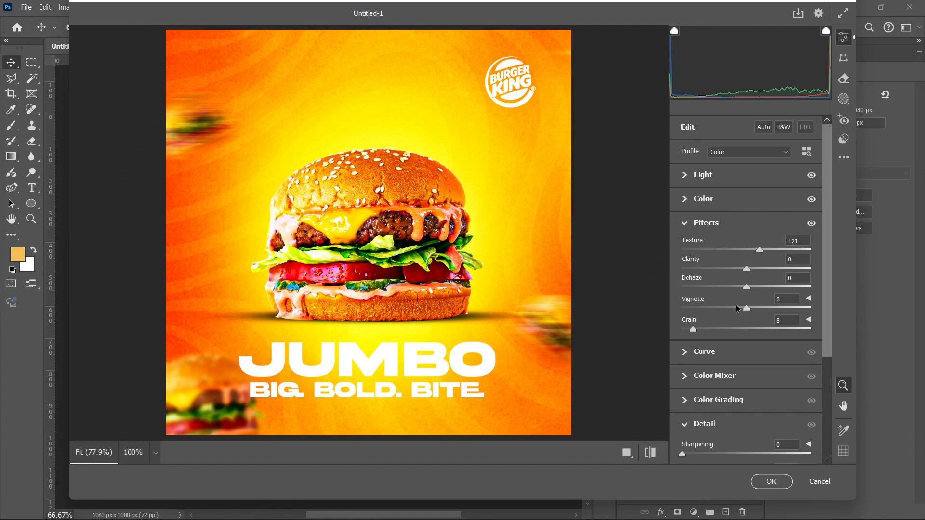
pyautogui.moveTo(746, 310); pyautogui.dragTo(738, 311)
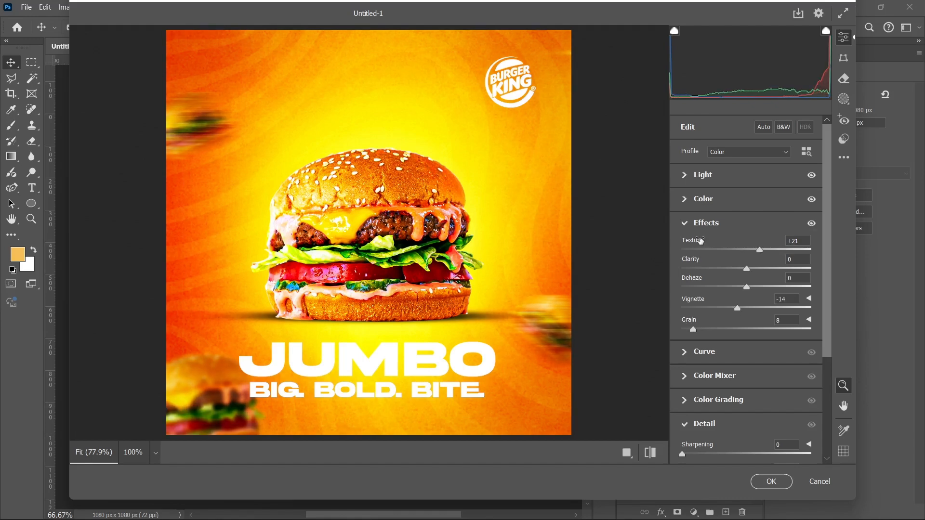
# - Set Sharpening to 8 in the Camera Raw detail settings and apply the filter to Layer 3
pyautogui.click(702, 226)
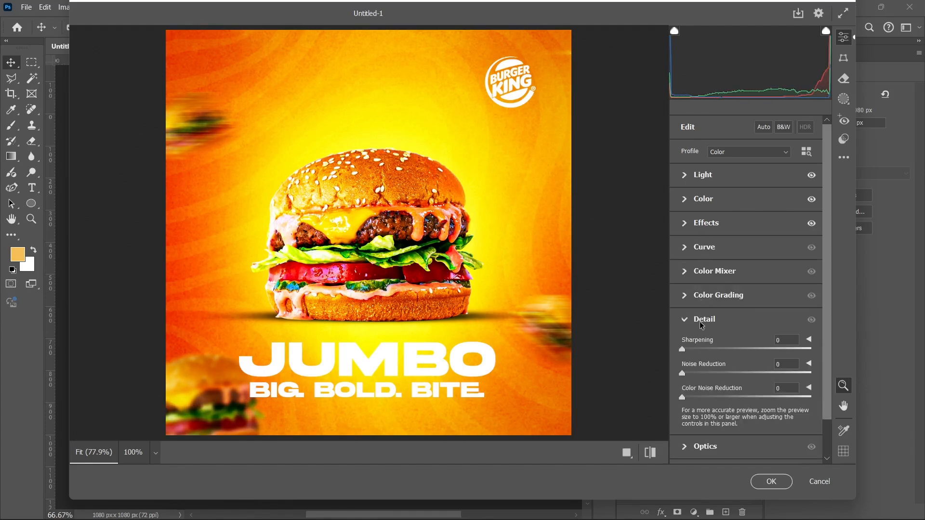
pyautogui.click(688, 349)
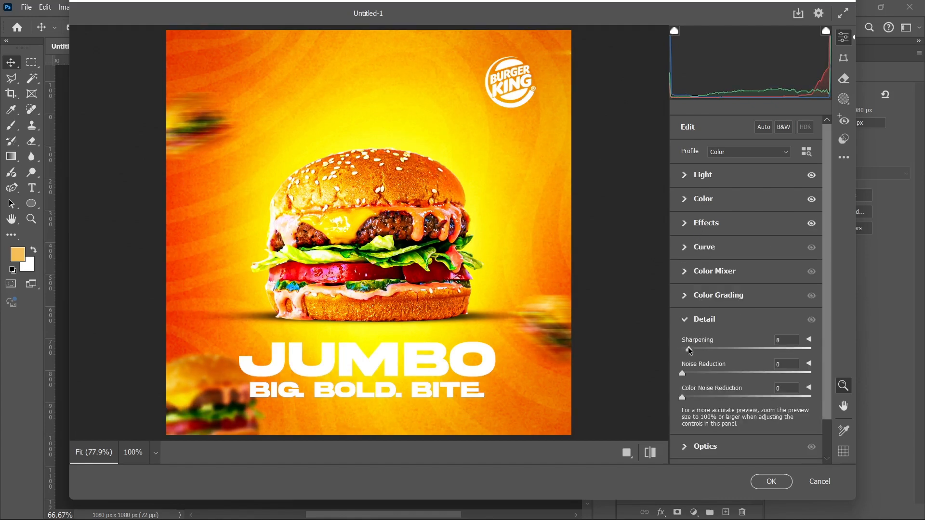
pyautogui.click(701, 321)
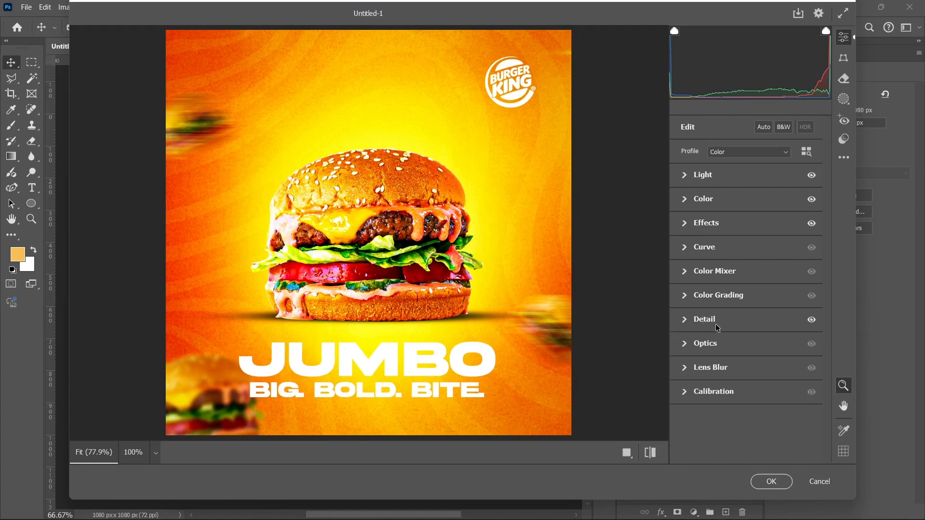
pyautogui.click(771, 482)
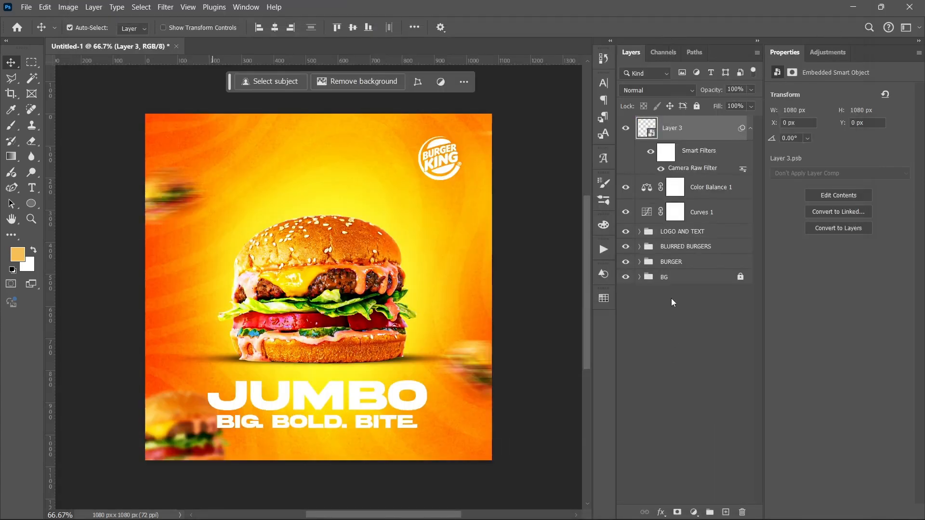
# - Collapse Layer 3's smart filters and toggle the layer's visibility to compare the flyer before and after Camera Raw
pyautogui.click(750, 129)
pyautogui.click(627, 129)
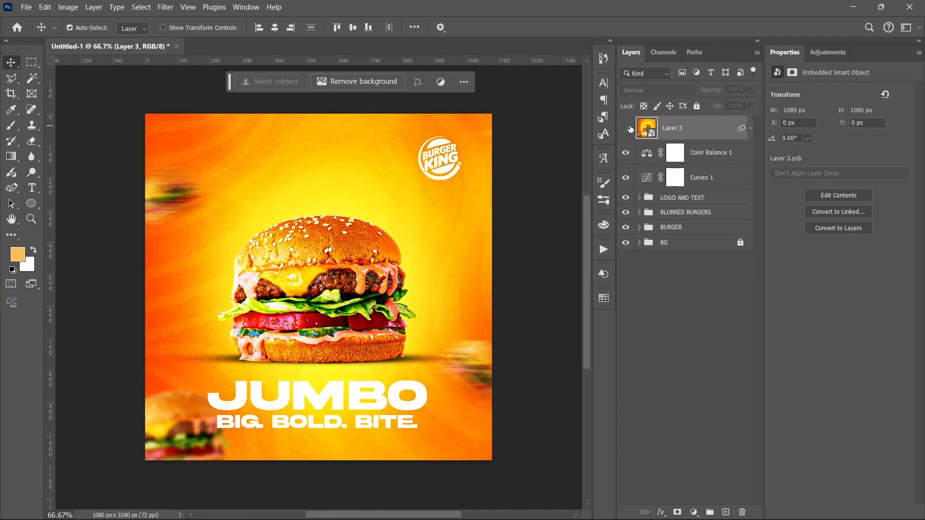
pyautogui.click(626, 128)
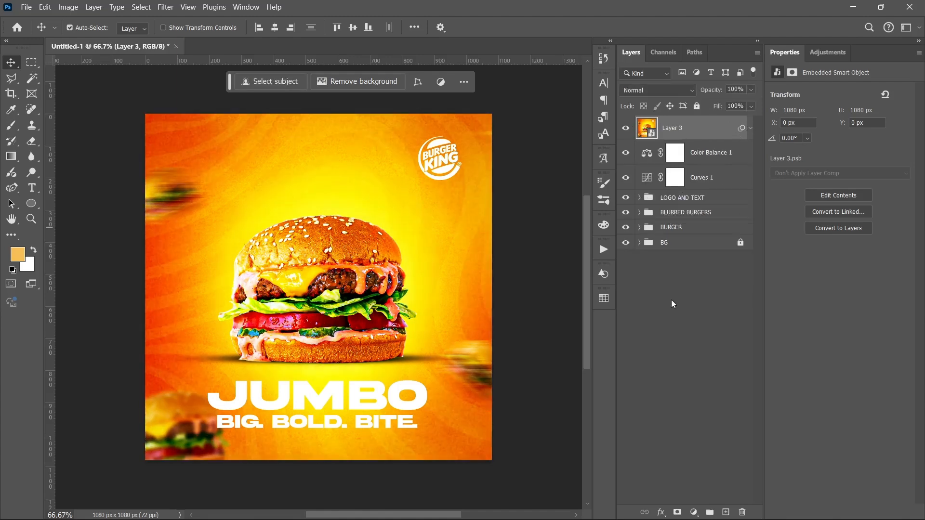